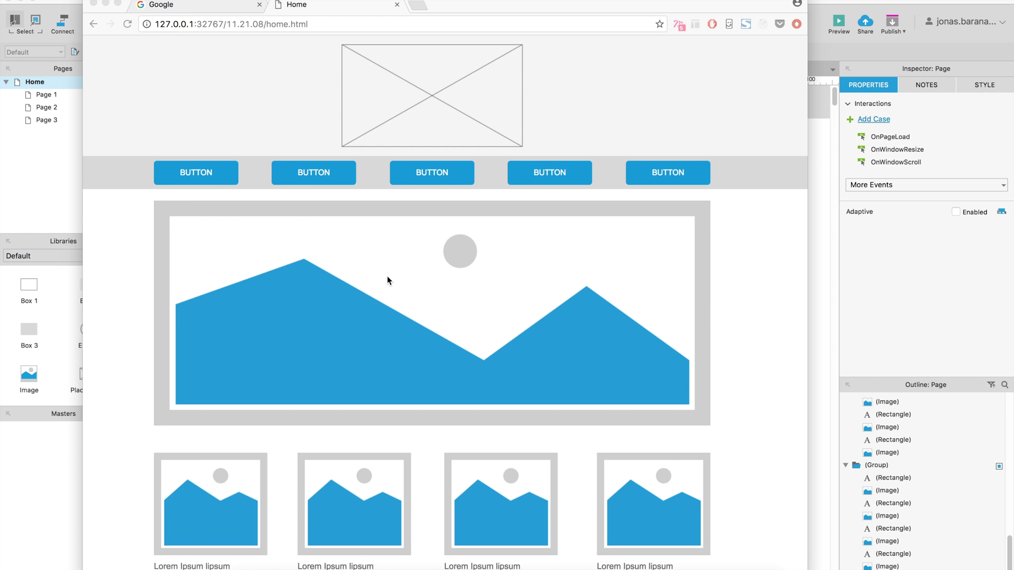
# - Scroll the Home page preview down and up to look it over
pyautogui.scroll(-8, 370, 217)
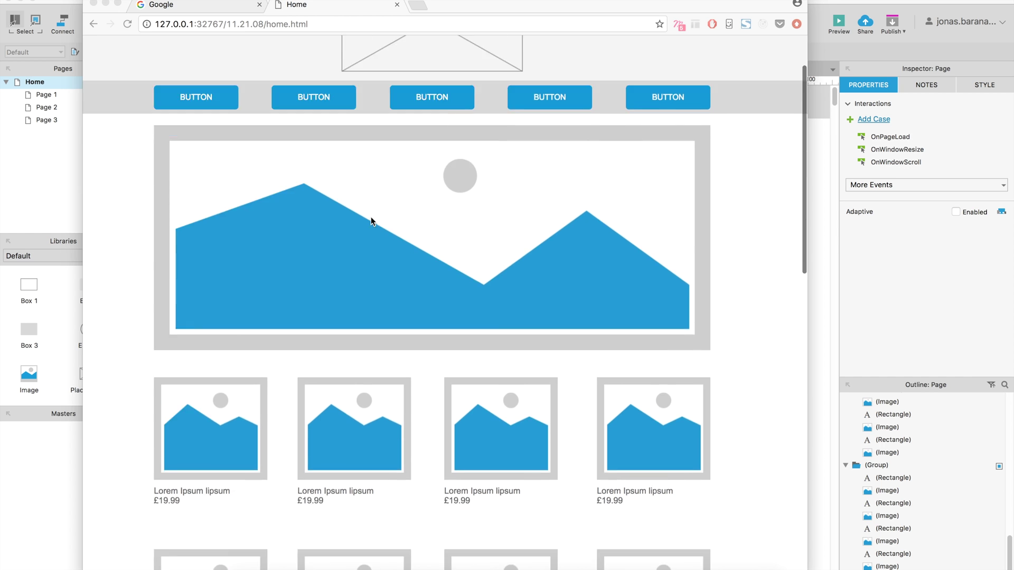
pyautogui.scroll(-2, 381, 153)
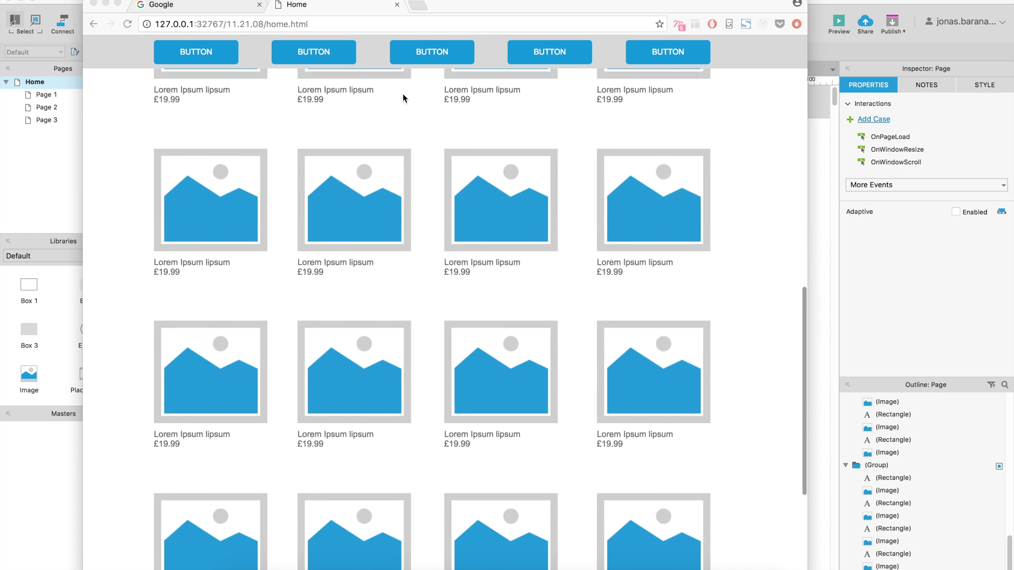
pyautogui.scroll(10, 404, 106)
pyautogui.scroll(-7, 411, 143)
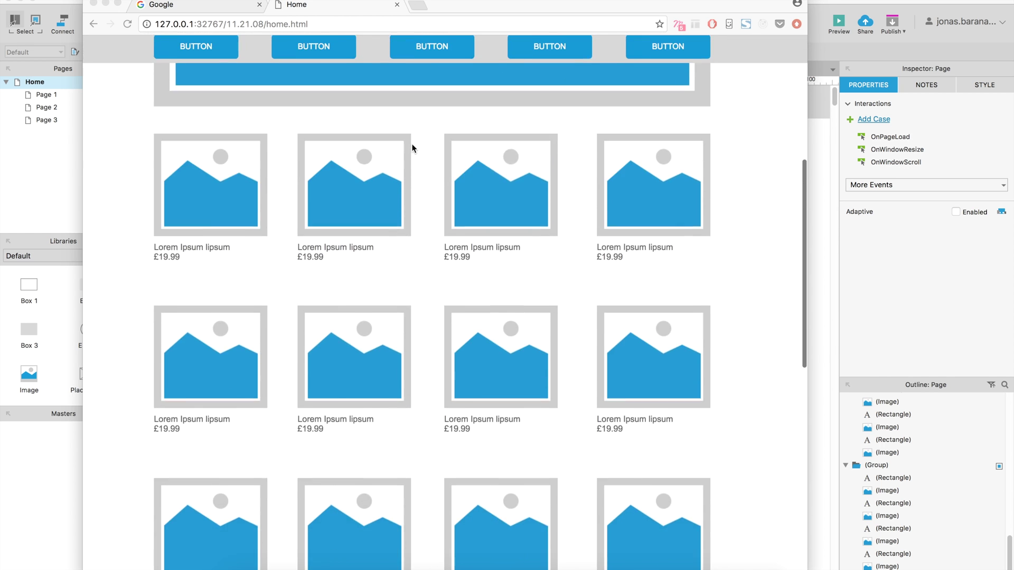
pyautogui.scroll(-4, 411, 141)
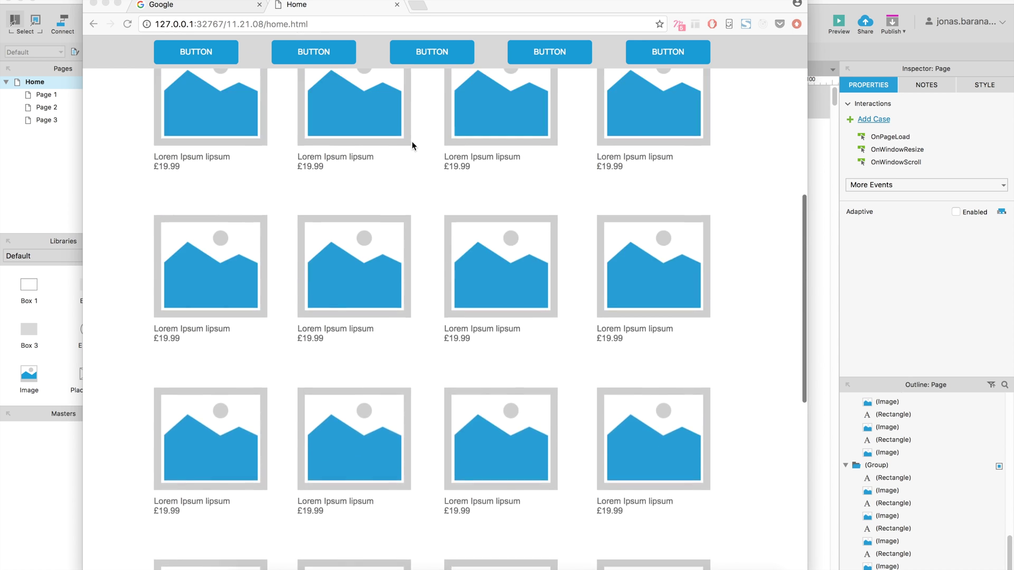
pyautogui.scroll(8, 411, 141)
pyautogui.scroll(6, 411, 141)
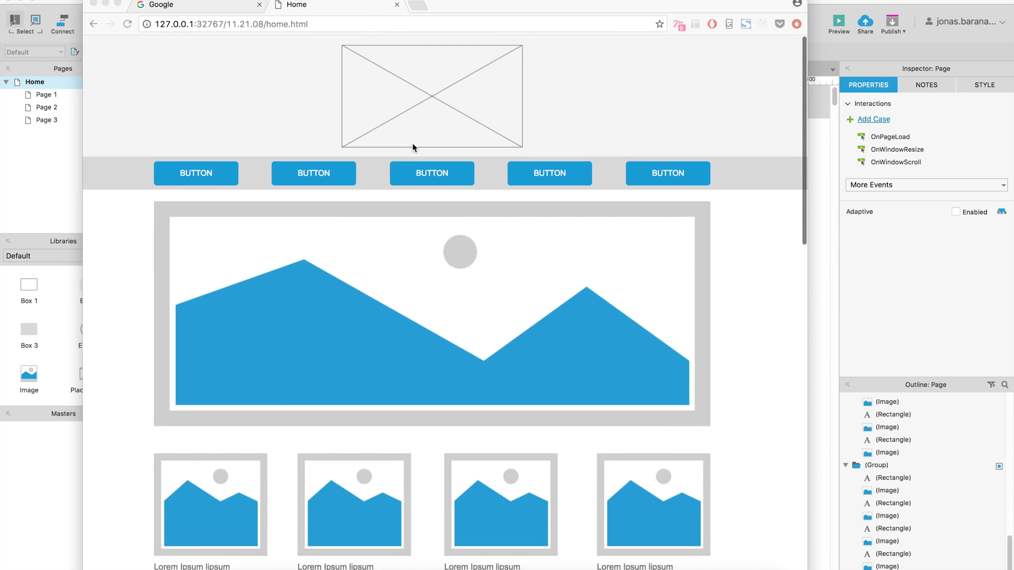
pyautogui.scroll(-4, 413, 144)
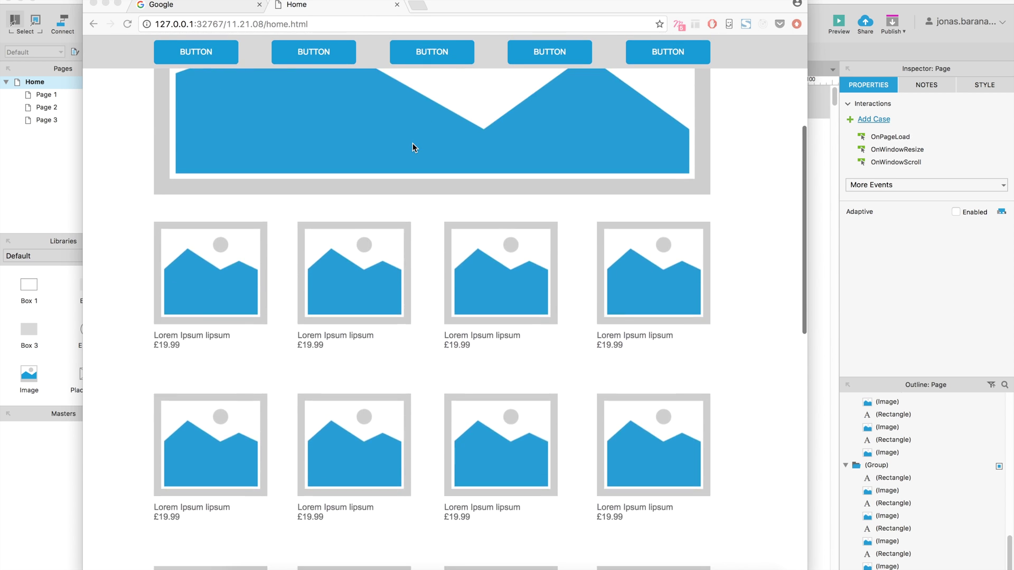
# - In Axure, inspect the first two header buttons and the grey header bar behind them
pyautogui.click(818, 209)
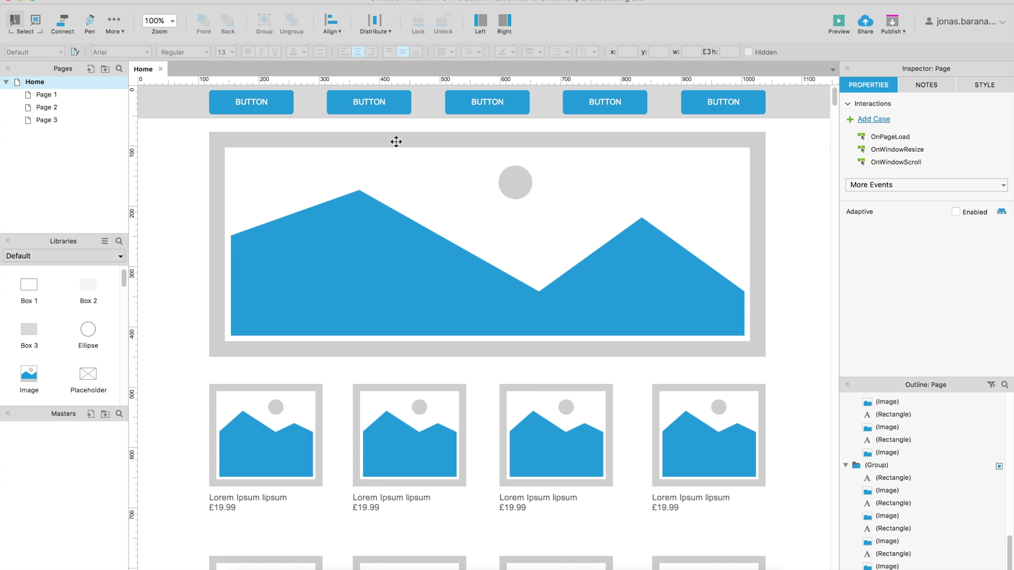
pyautogui.click(276, 102)
pyautogui.click(342, 101)
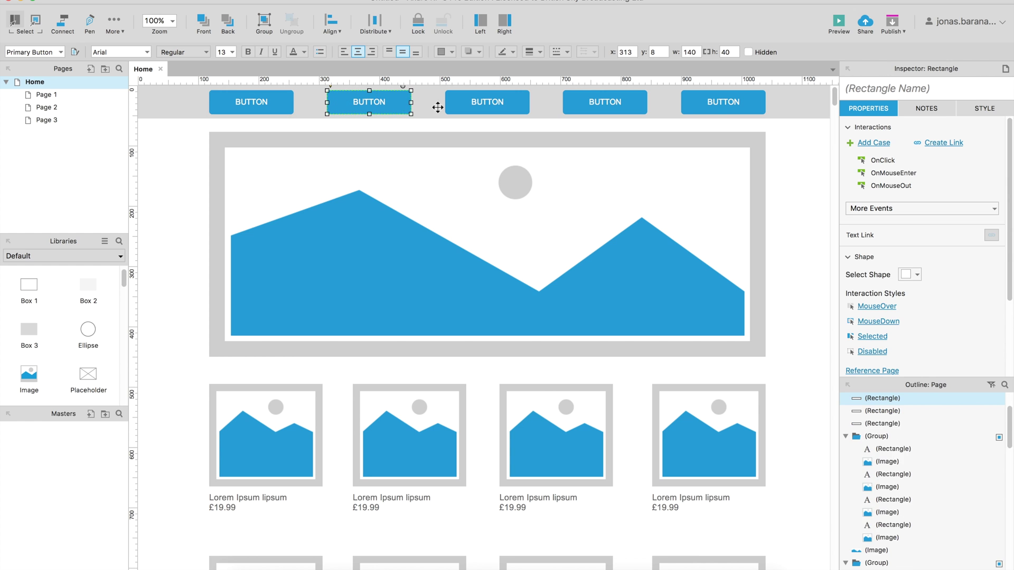
pyautogui.click(425, 104)
pyautogui.scroll(-5, 427, 169)
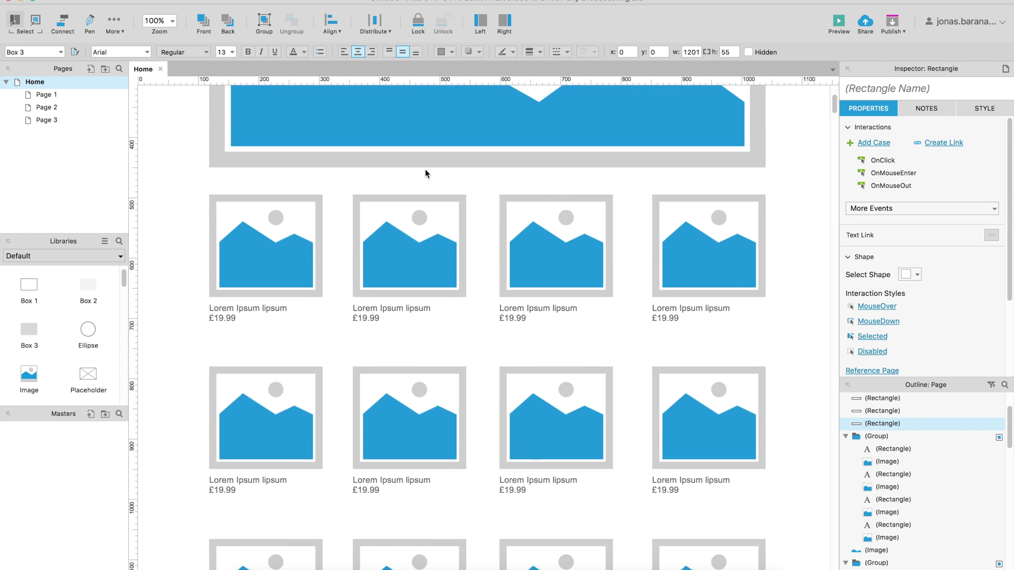
pyautogui.scroll(5, 425, 169)
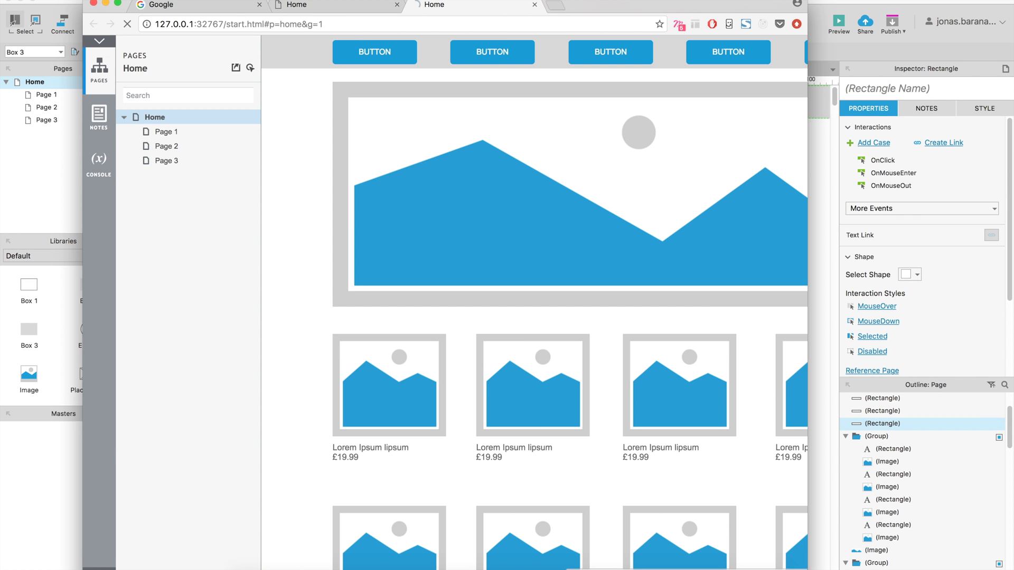
# - Scroll the new Home preview tab down and back up
pyautogui.scroll(-5, 310, 354)
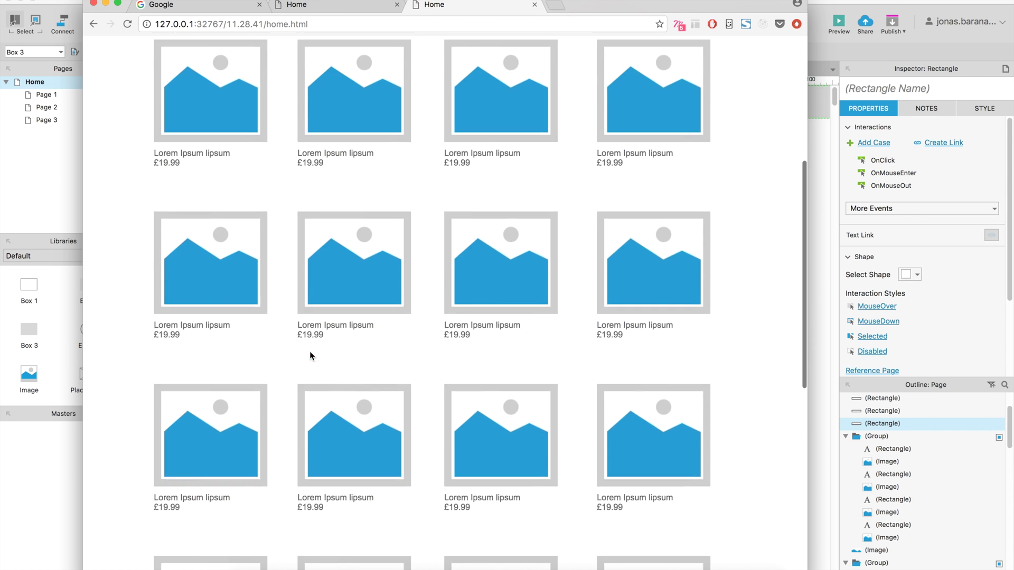
pyautogui.scroll(5, 310, 351)
pyautogui.scroll(-1, 310, 354)
pyautogui.scroll(-5, 309, 354)
pyautogui.scroll(6, 309, 354)
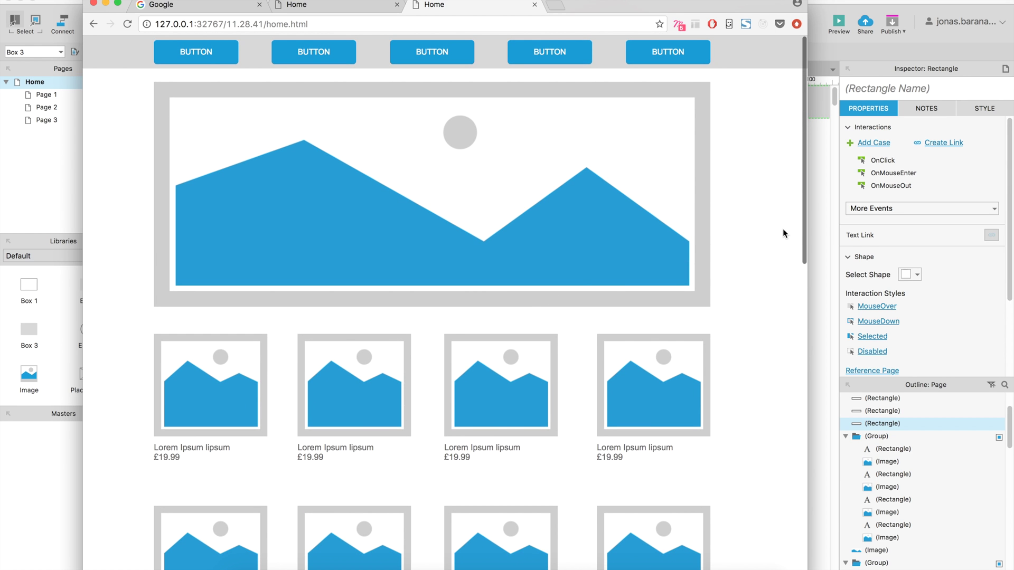
# - Convert the grey header bar and its five buttons into a dynamic panel named 'menu'
pyautogui.click(820, 225)
pyautogui.click(819, 225)
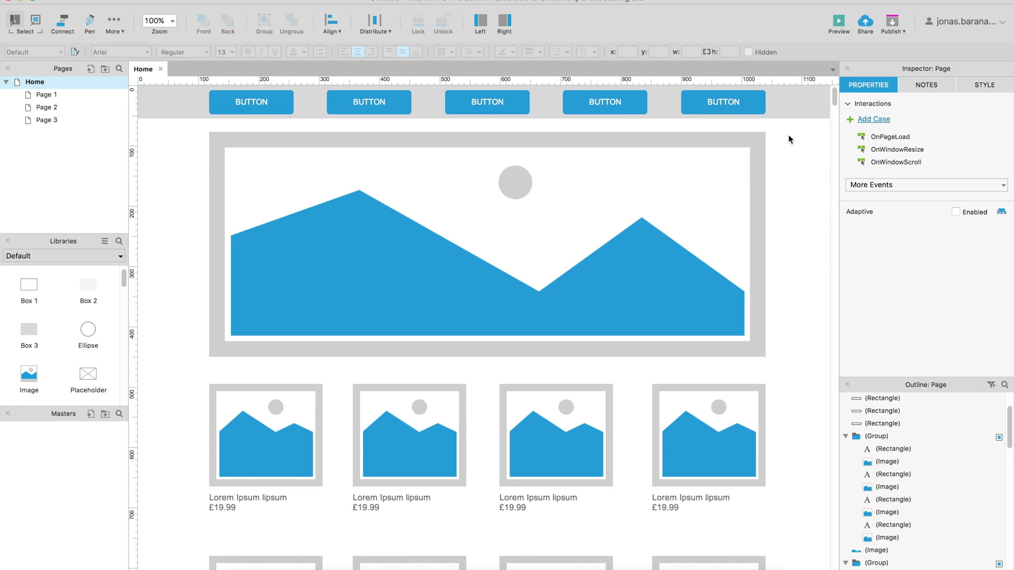
pyautogui.moveTo(783, 122); pyautogui.dragTo(177, 75)
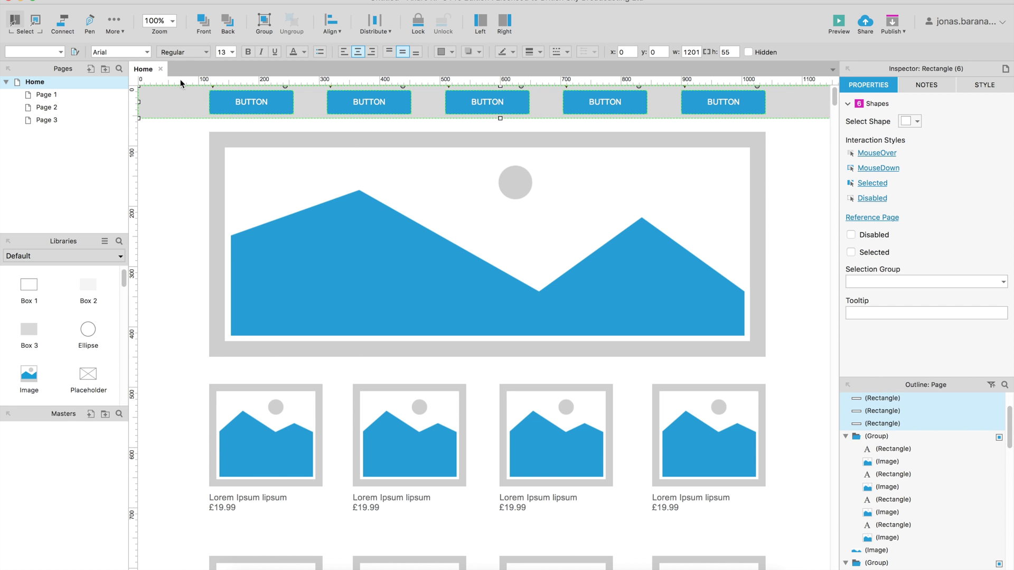
pyautogui.rightClick(217, 100)
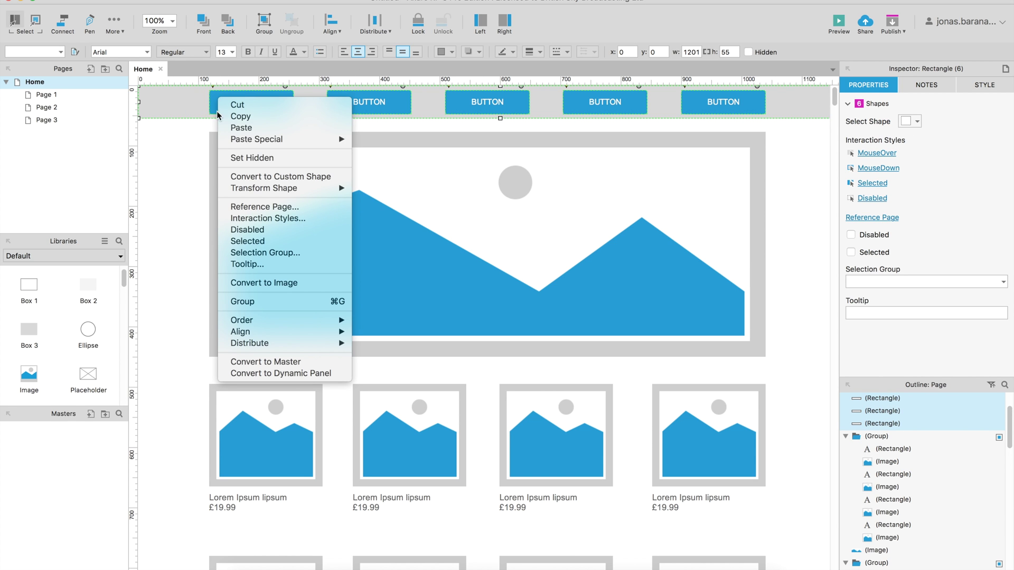
pyautogui.click(246, 374)
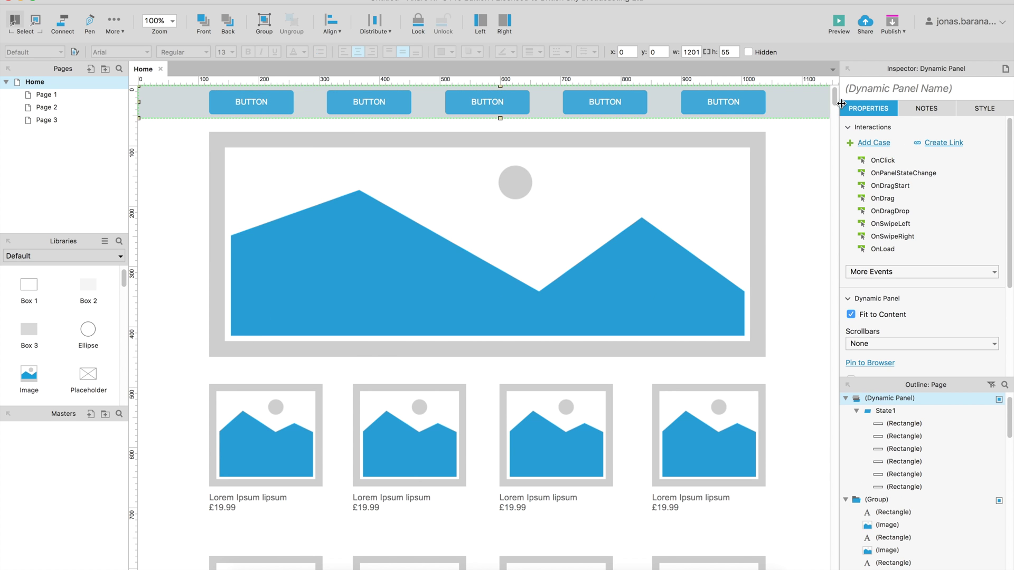
pyautogui.click(856, 92)
pyautogui.write('menu')
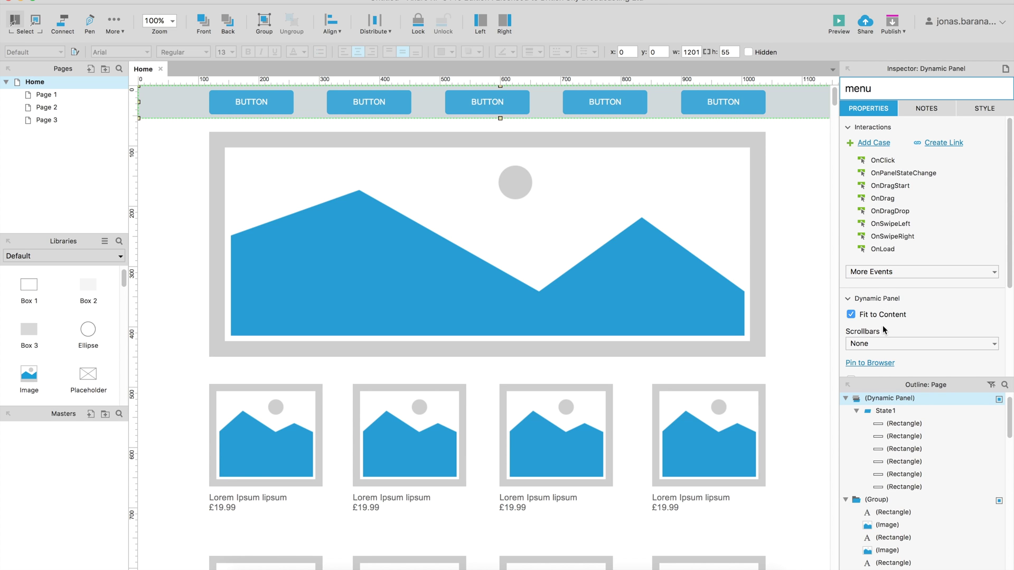
pyautogui.scroll(-1, 865, 362)
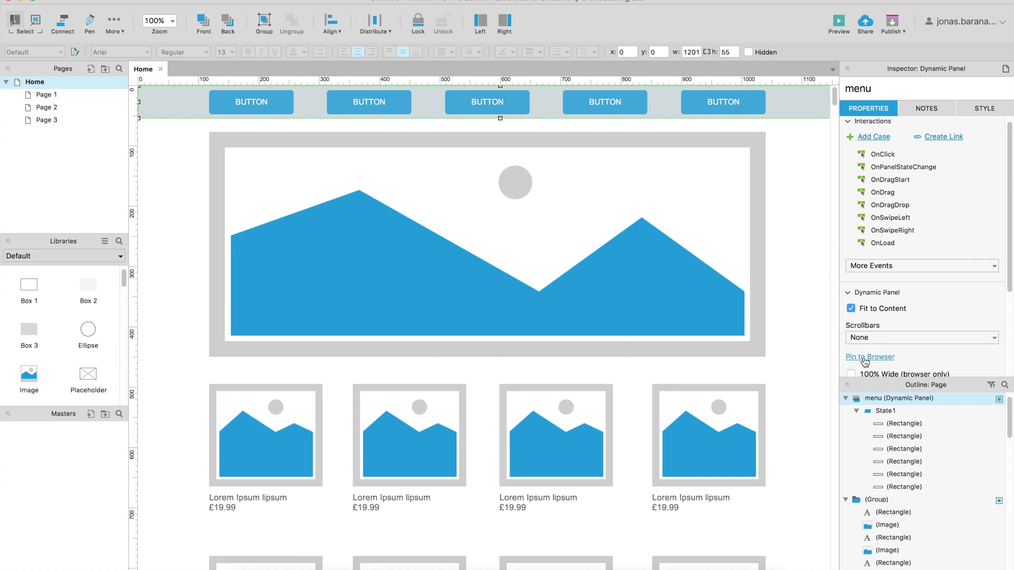
# - Pin the menu panel to the browser window at Left/Top, keeping it in front
pyautogui.click(864, 358)
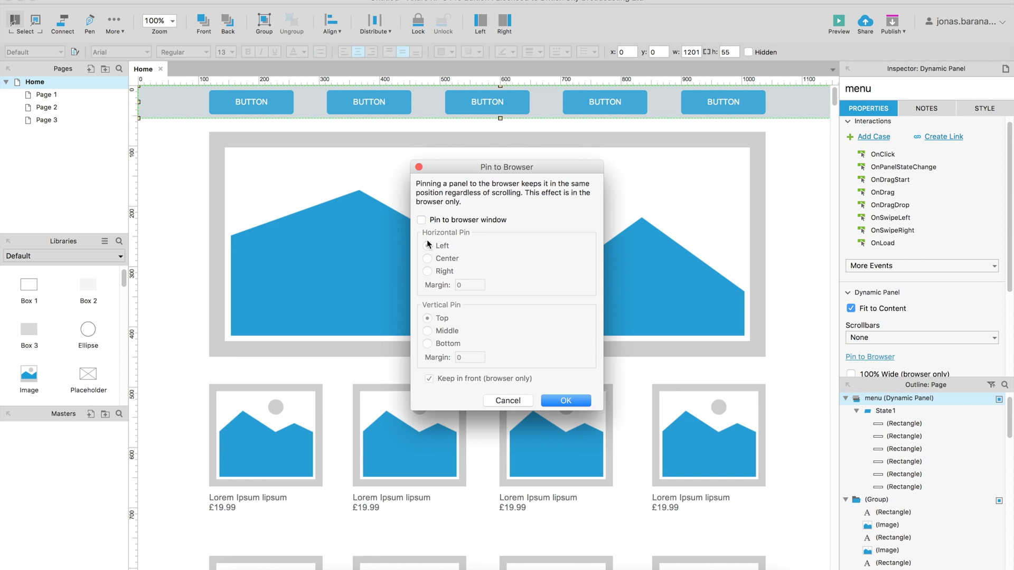
pyautogui.click(422, 220)
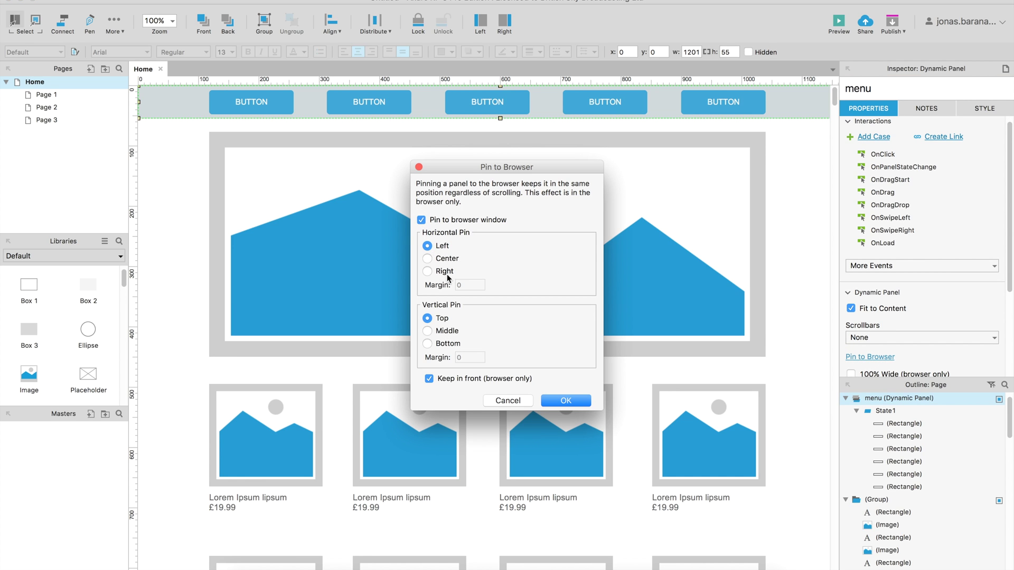
pyautogui.click(557, 404)
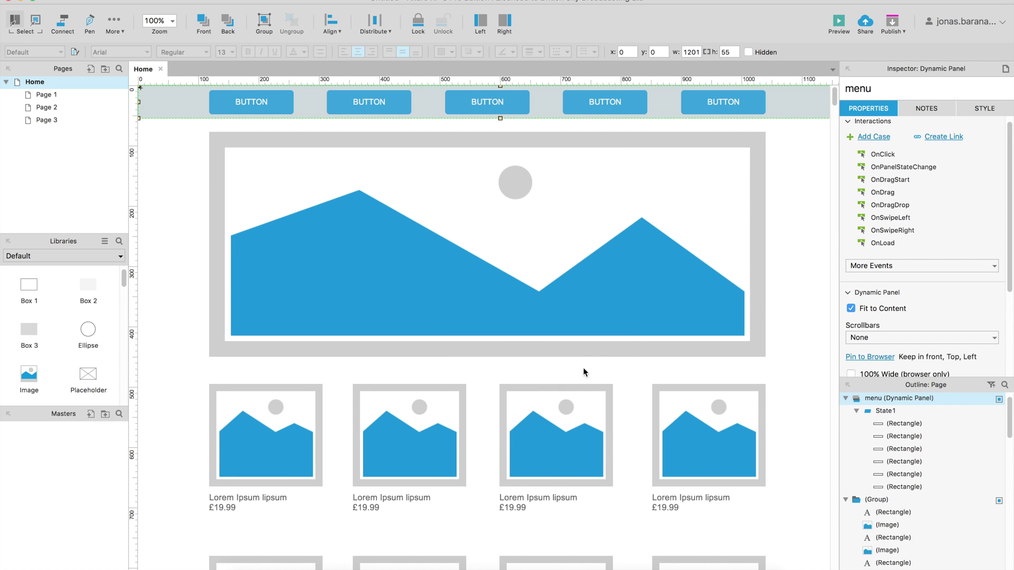
pyautogui.click(478, 566)
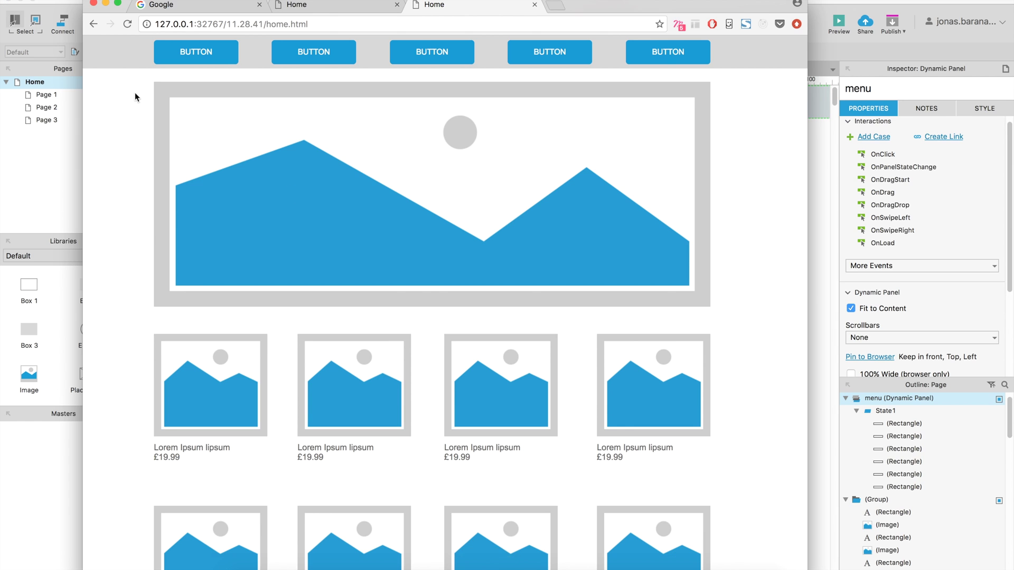
pyautogui.click(127, 24)
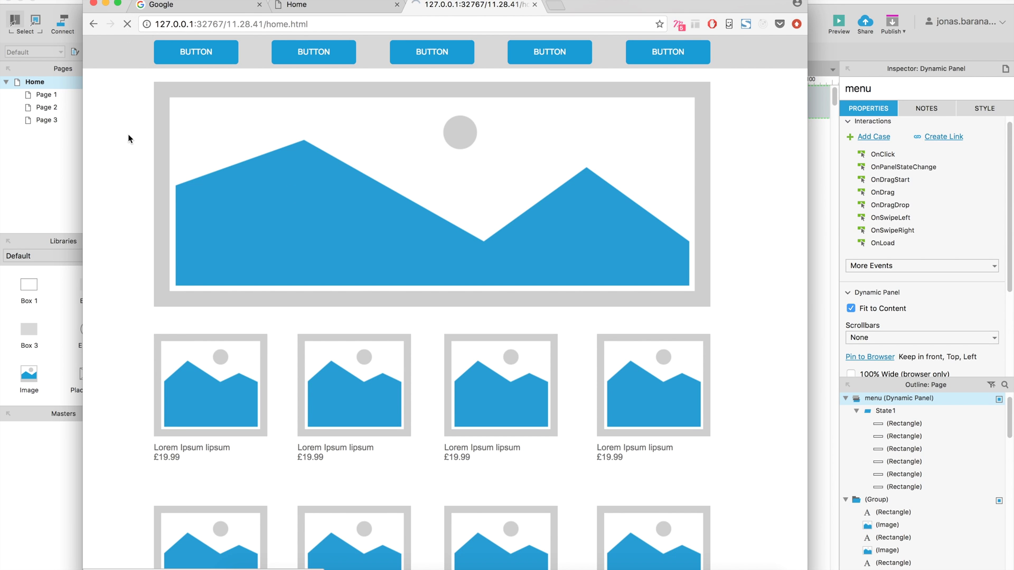
pyautogui.scroll(-10, 139, 258)
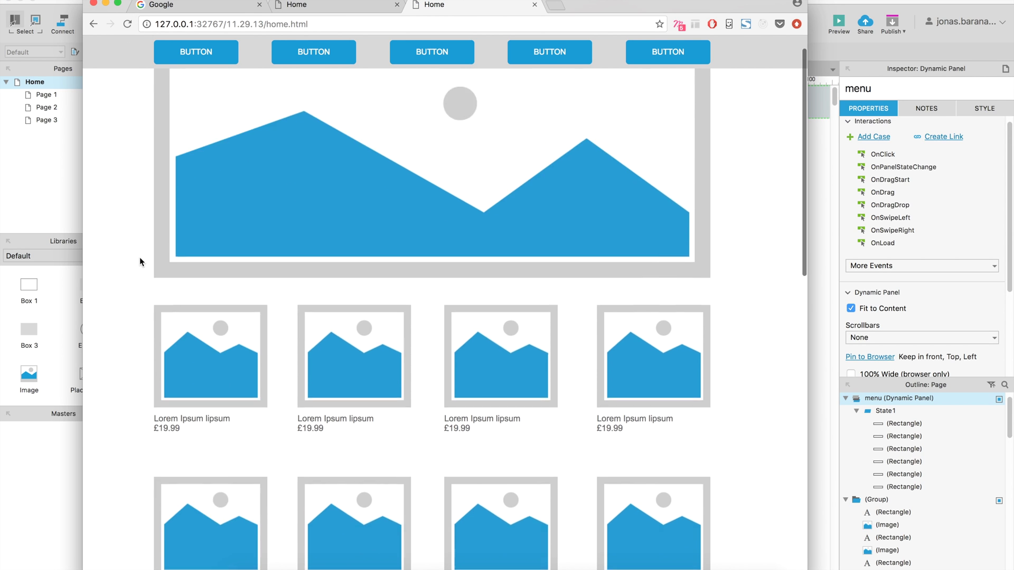
pyautogui.scroll(10, 139, 258)
pyautogui.scroll(-5, 139, 257)
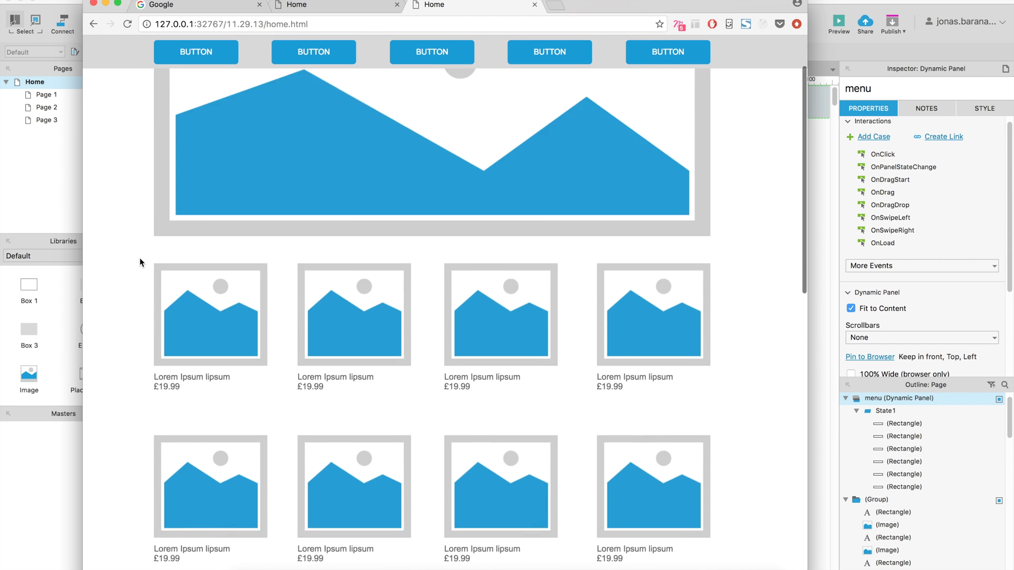
pyautogui.scroll(5, 139, 258)
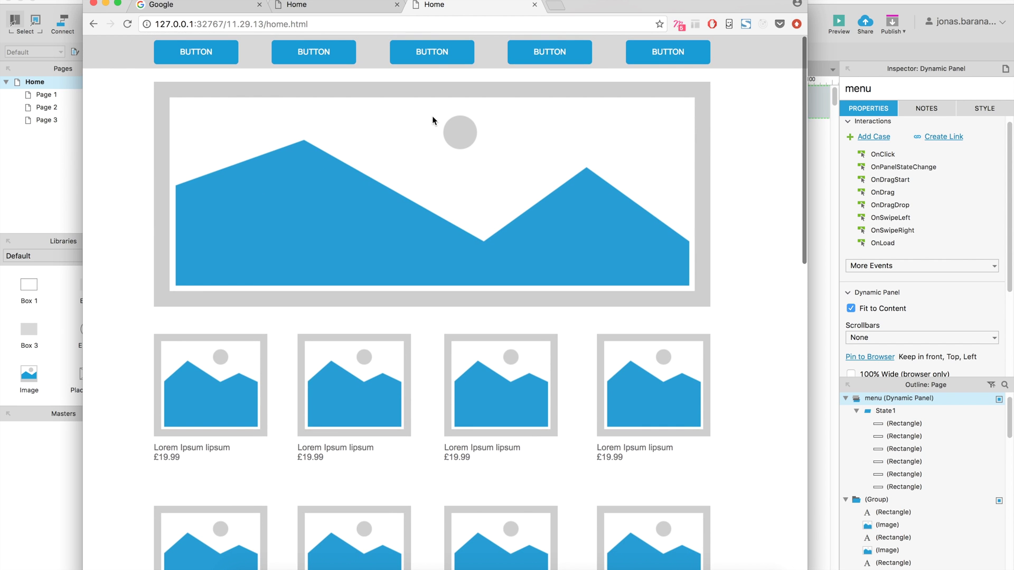
# - Select every widget on the page and move it all down to y 200
pyautogui.click(824, 150)
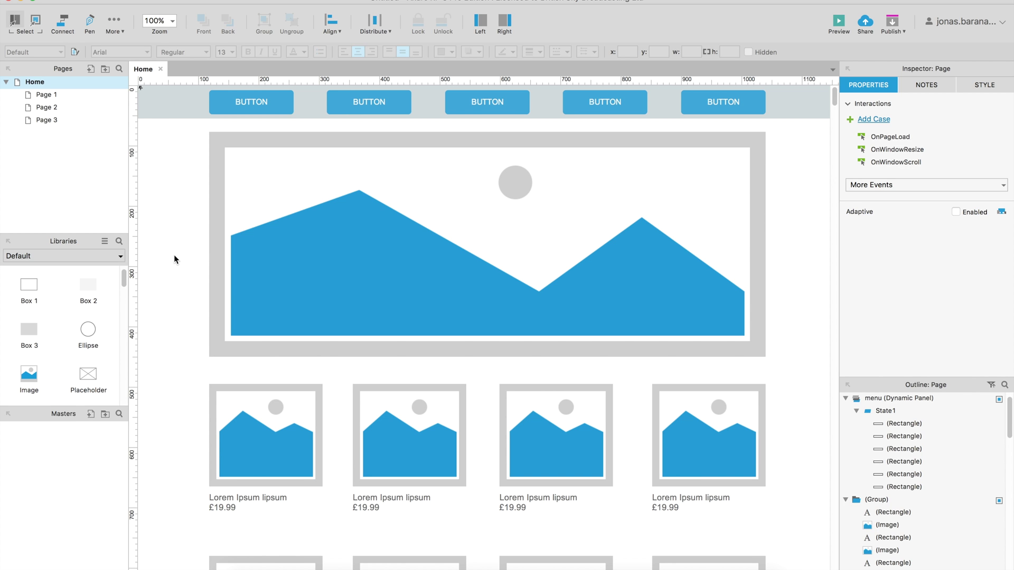
pyautogui.press('super+a')
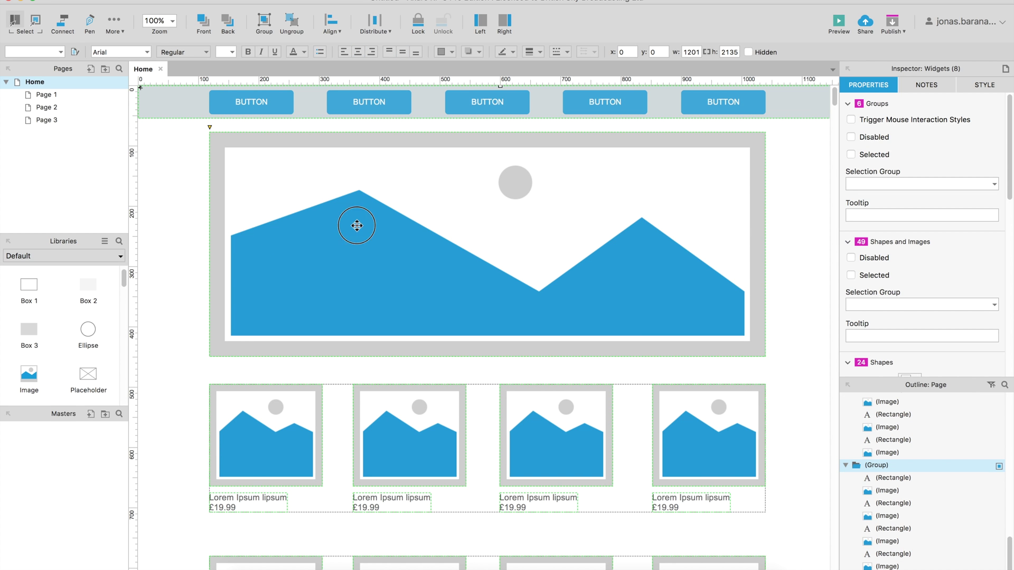
pyautogui.moveTo(352, 288); pyautogui.dragTo(331, 219)
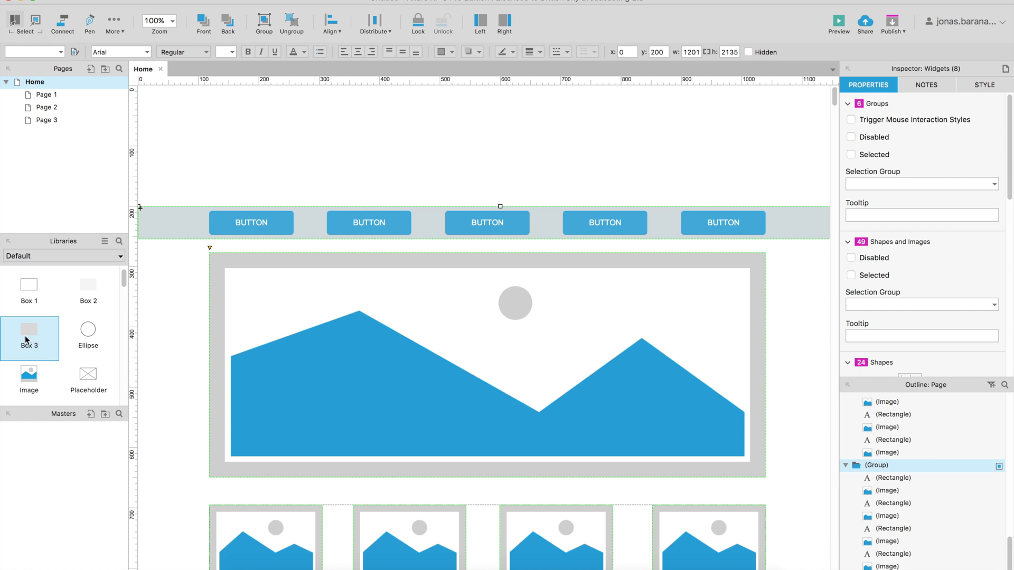
# - Add a grey rectangle at x 0, y 0 sized 1200×200 above the content
pyautogui.moveTo(87, 301); pyautogui.dragTo(386, 137)
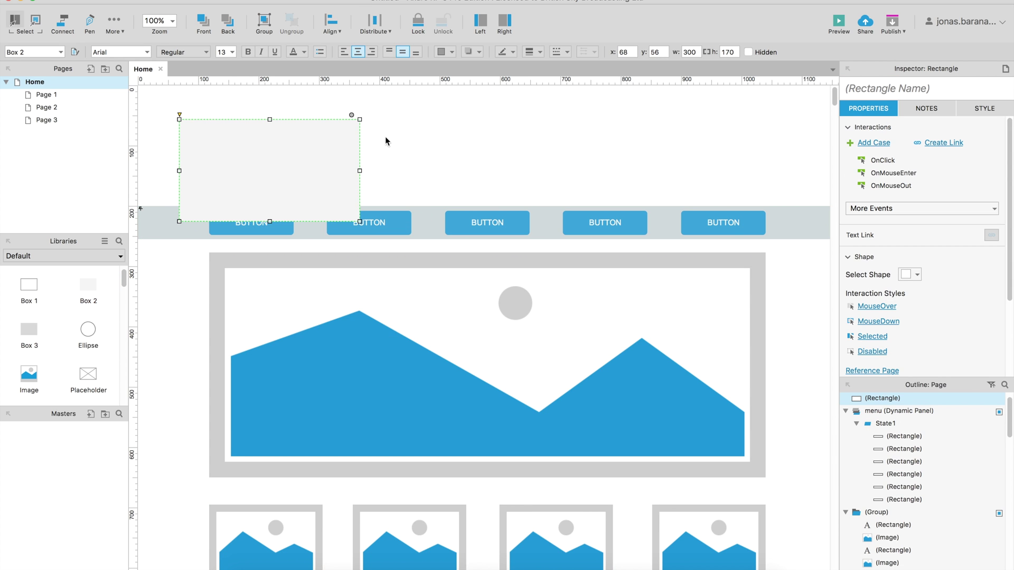
pyautogui.click(622, 53)
pyautogui.press('Tab')
pyautogui.write('0')
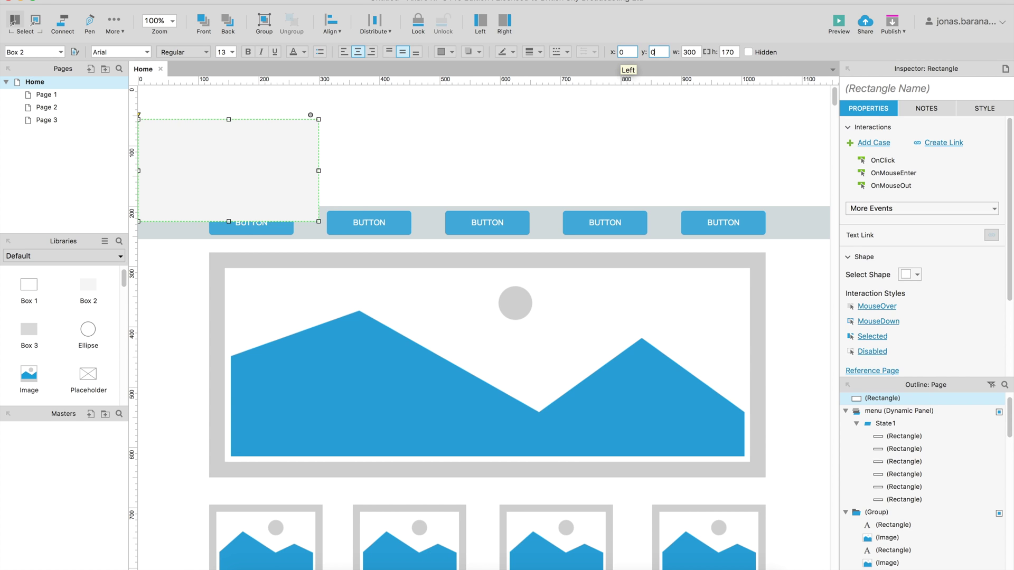
pyautogui.press('Tab')
pyautogui.write('1200')
pyautogui.press('Tab')
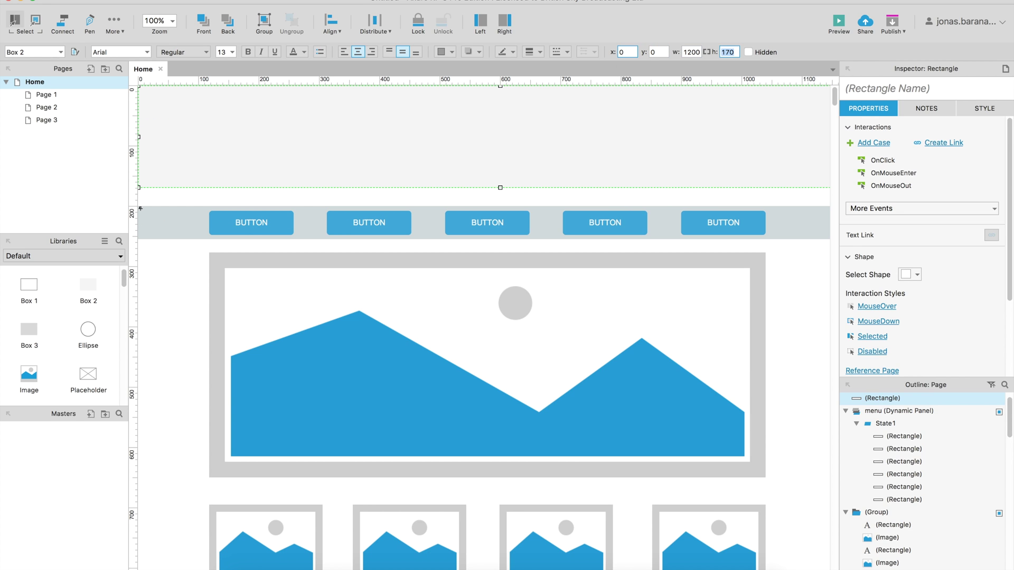
pyautogui.write('200')
pyautogui.press('Return')
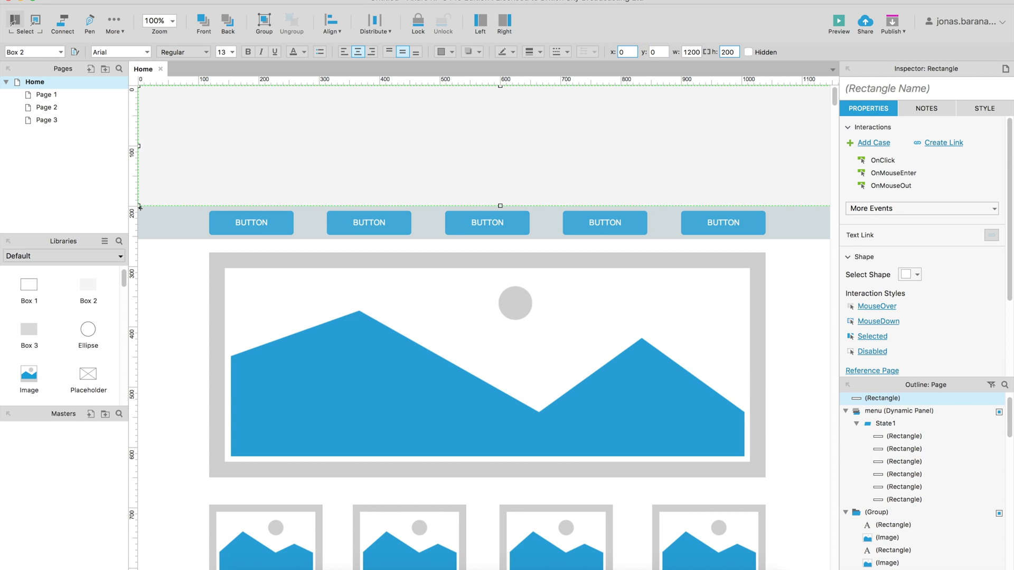
# - Drop an image placeholder inside the new top box
pyautogui.moveTo(84, 375); pyautogui.dragTo(395, 94)
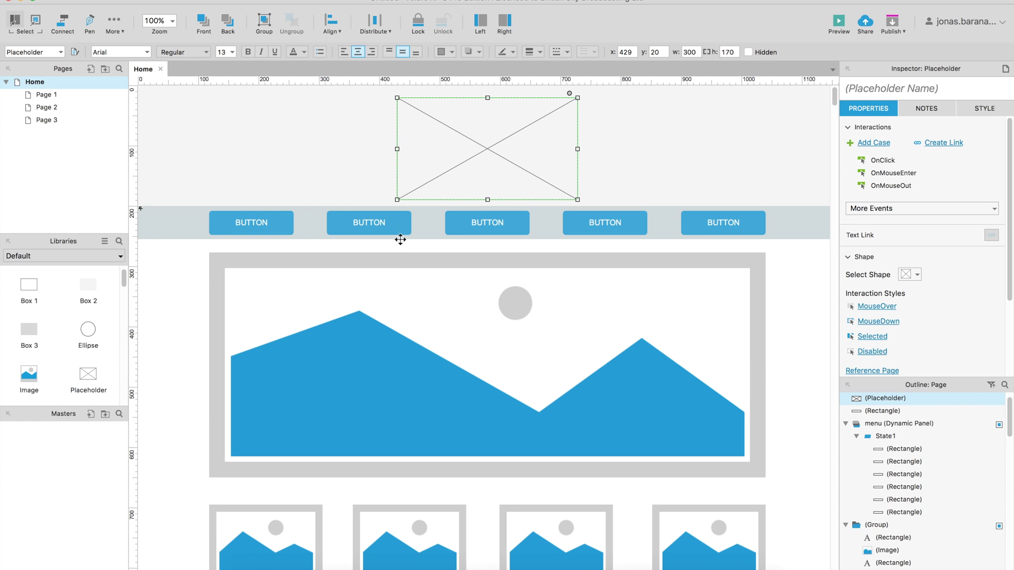
pyautogui.click(393, 272)
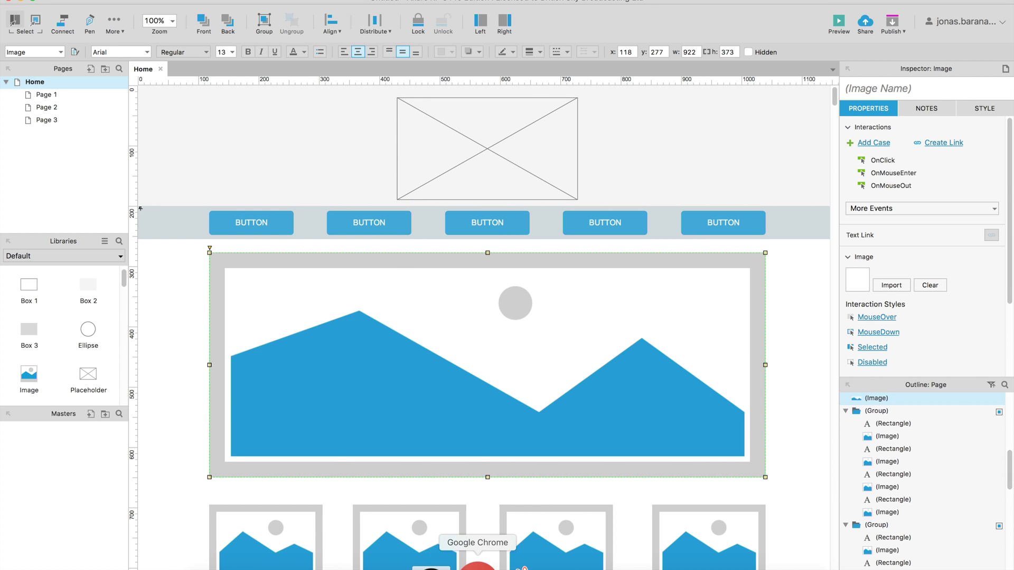
pyautogui.click(475, 564)
# - Reload the preview and scroll down and up to check the new header band
pyautogui.click(128, 24)
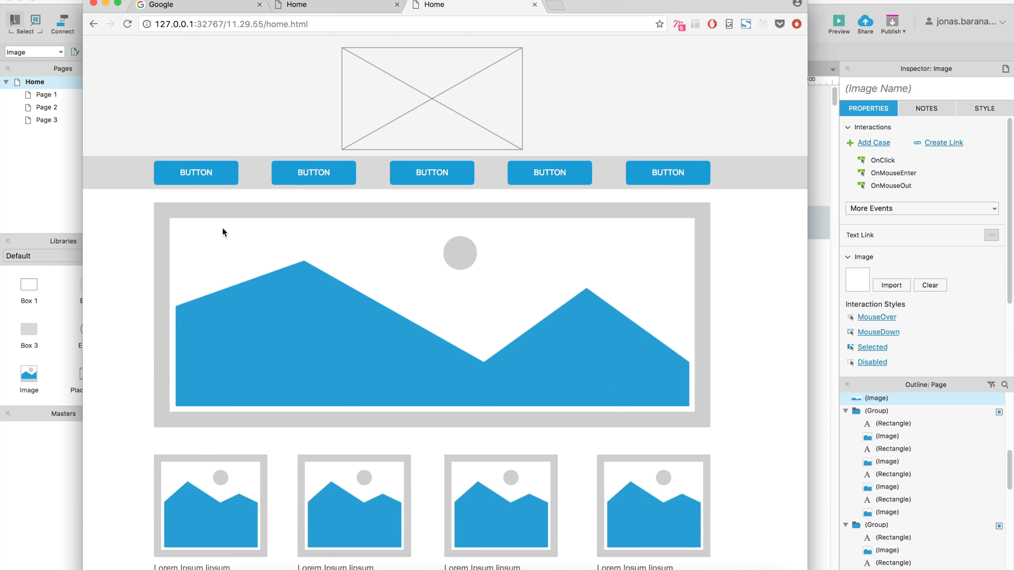
pyautogui.scroll(-10, 284, 335)
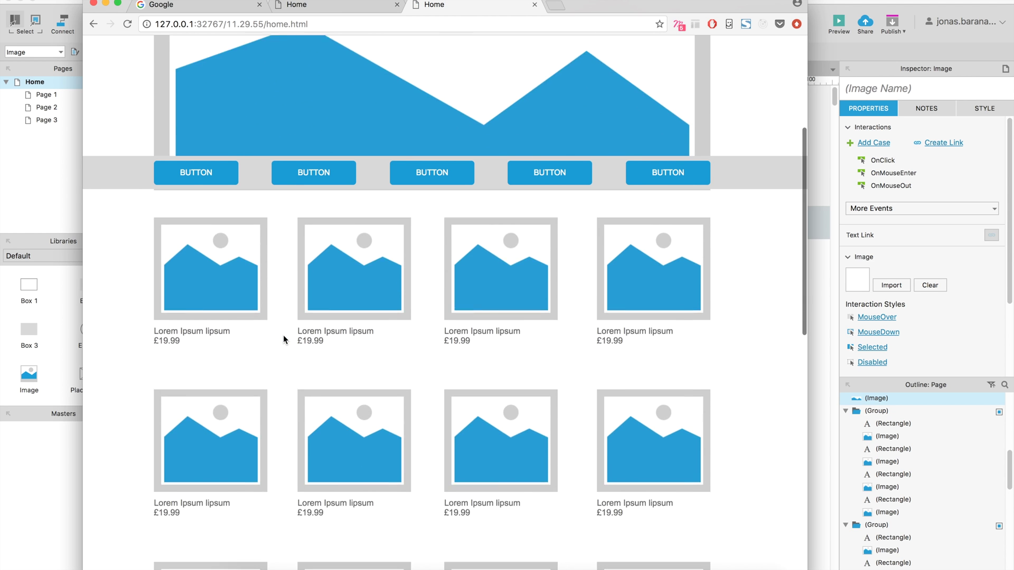
pyautogui.scroll(10, 282, 334)
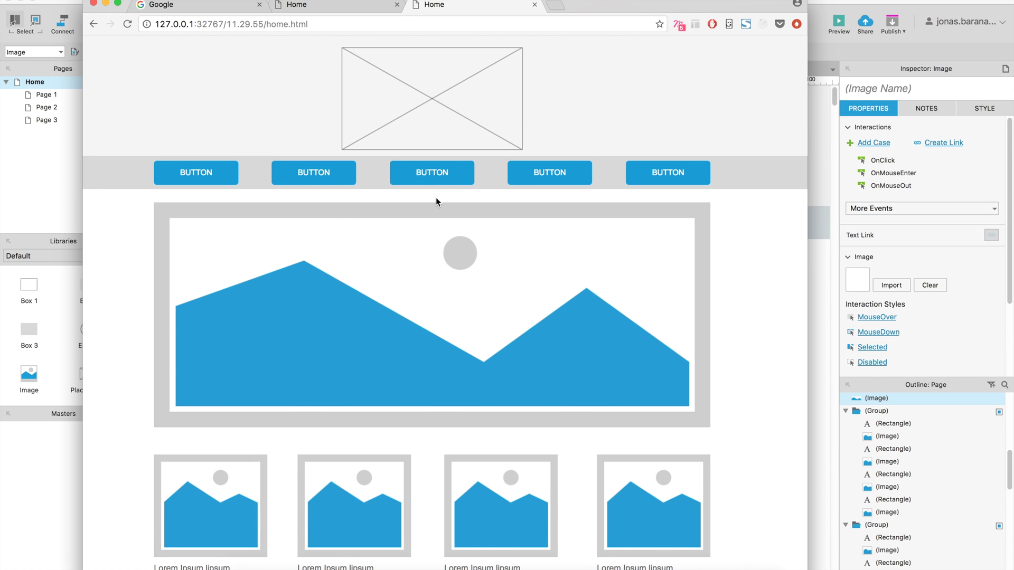
# - Duplicate the menu panel, move the copy to the page top, and make it hidden
pyautogui.click(819, 268)
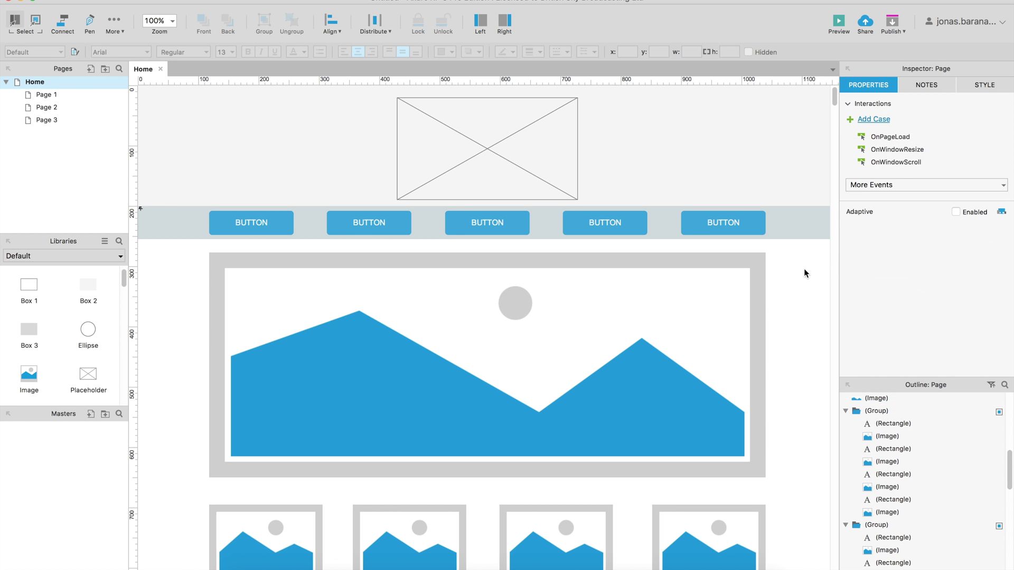
pyautogui.click(451, 225)
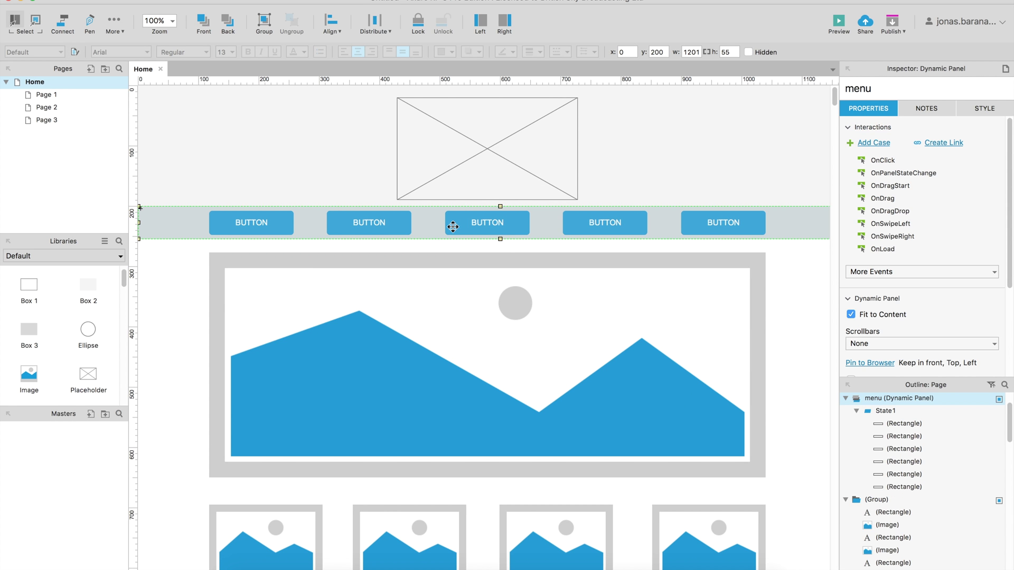
pyautogui.press('super+d')
pyautogui.moveTo(452, 232); pyautogui.dragTo(447, 105)
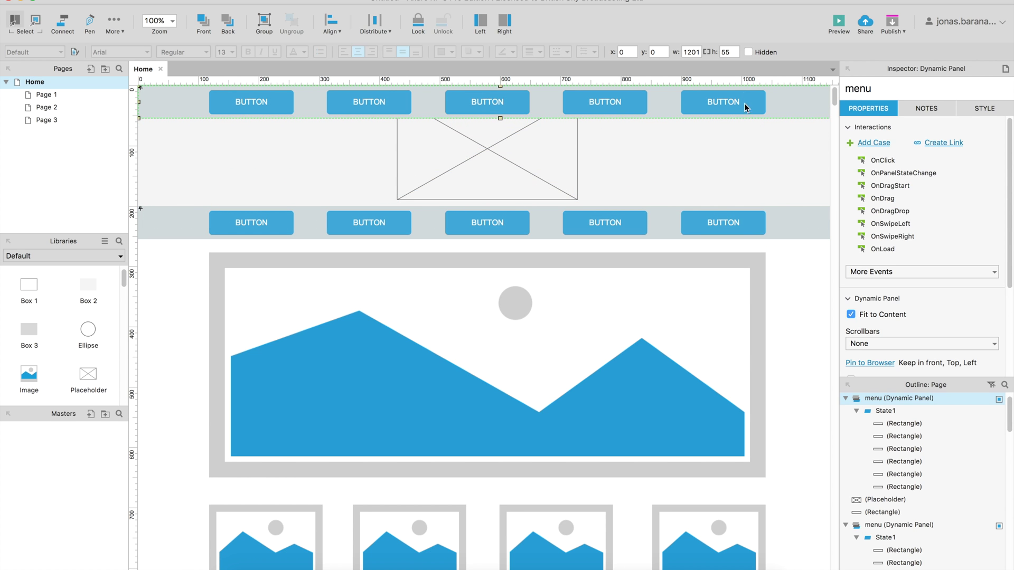
pyautogui.click(748, 52)
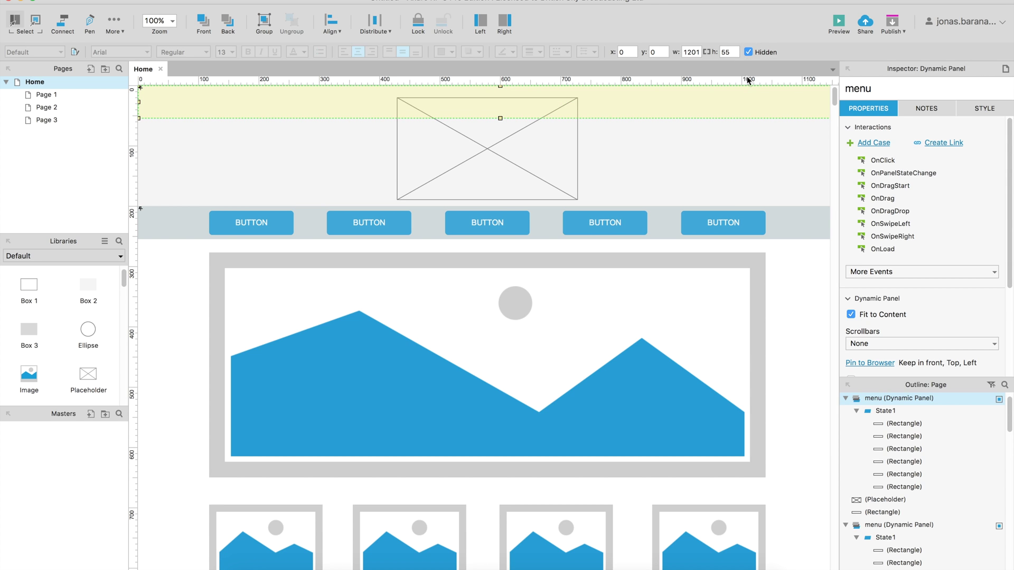
# - Unpin the original menu panel at y 200 from the browser window
pyautogui.click(704, 217)
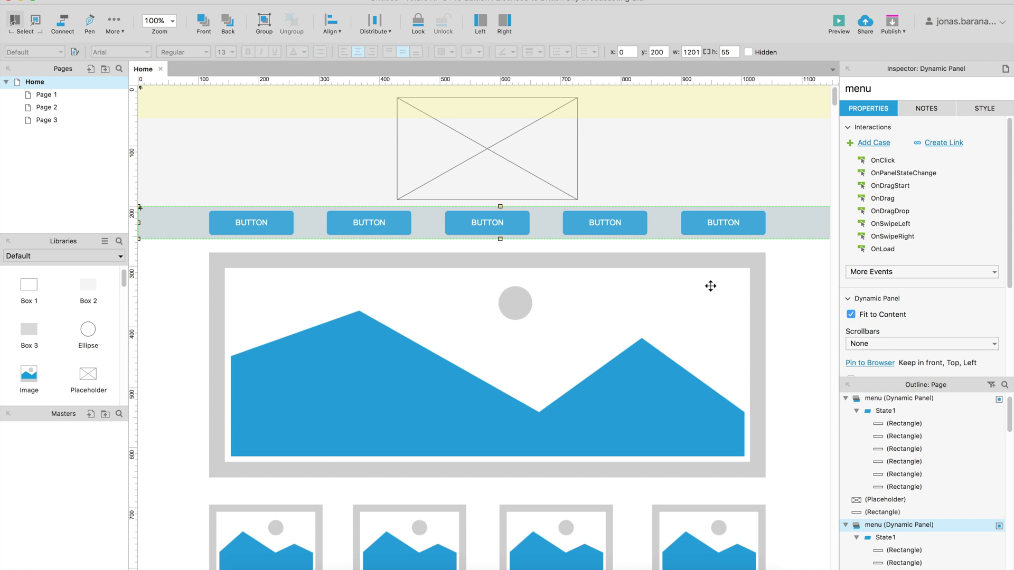
pyautogui.click(855, 362)
pyautogui.click(421, 220)
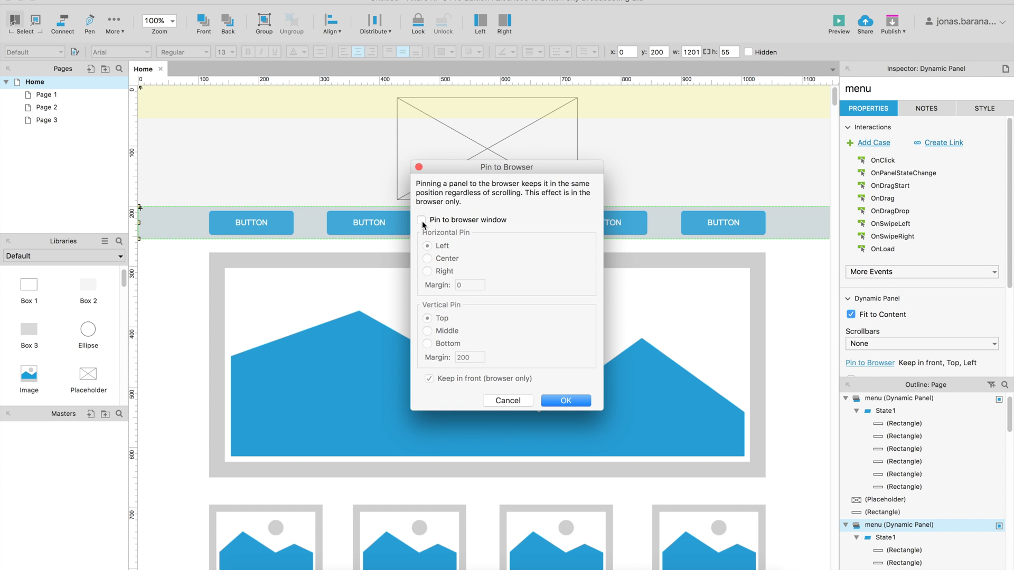
pyautogui.click(569, 401)
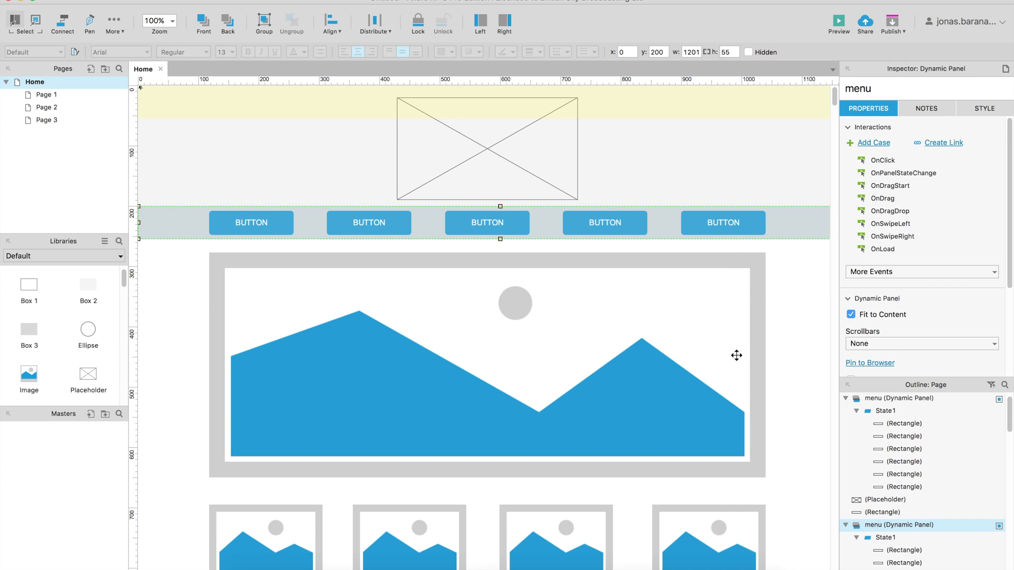
pyautogui.click(777, 341)
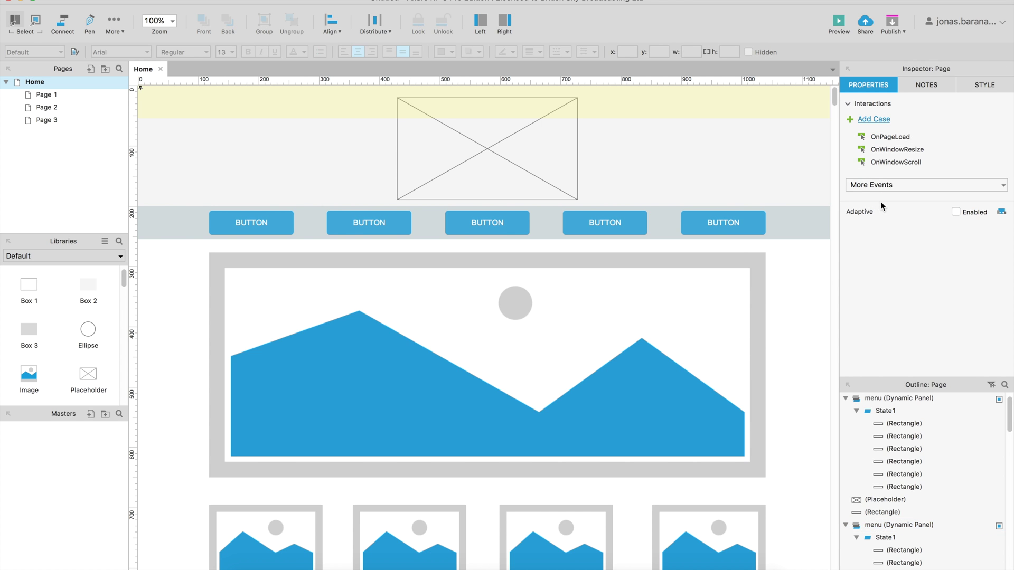
# - Add an OnWindowScroll case with a condition on the value [[Window.ScrollY]]
pyautogui.doubleClick(883, 161)
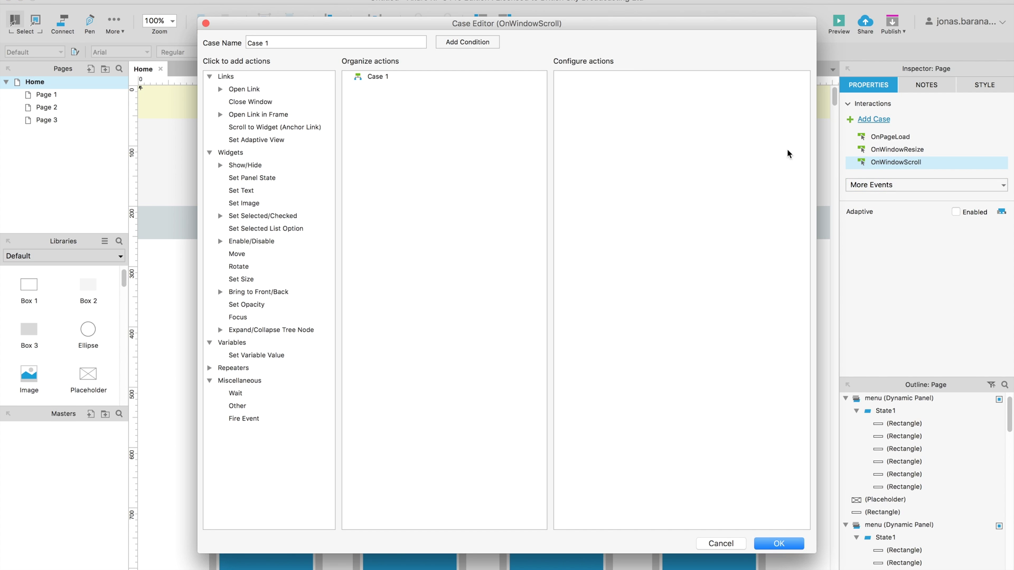
pyautogui.moveTo(593, 21); pyautogui.dragTo(604, 19)
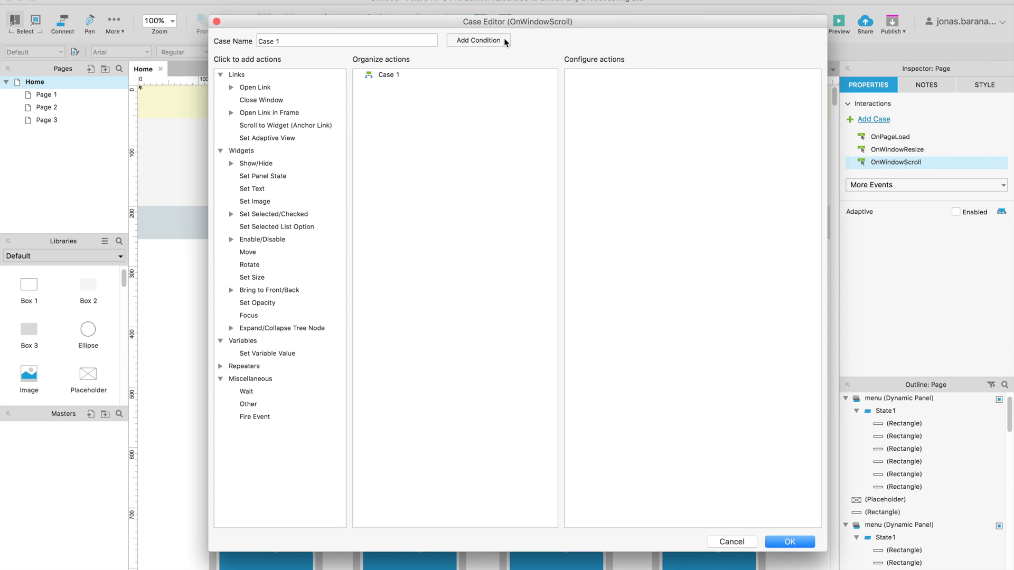
pyautogui.click(472, 40)
pyautogui.click(369, 201)
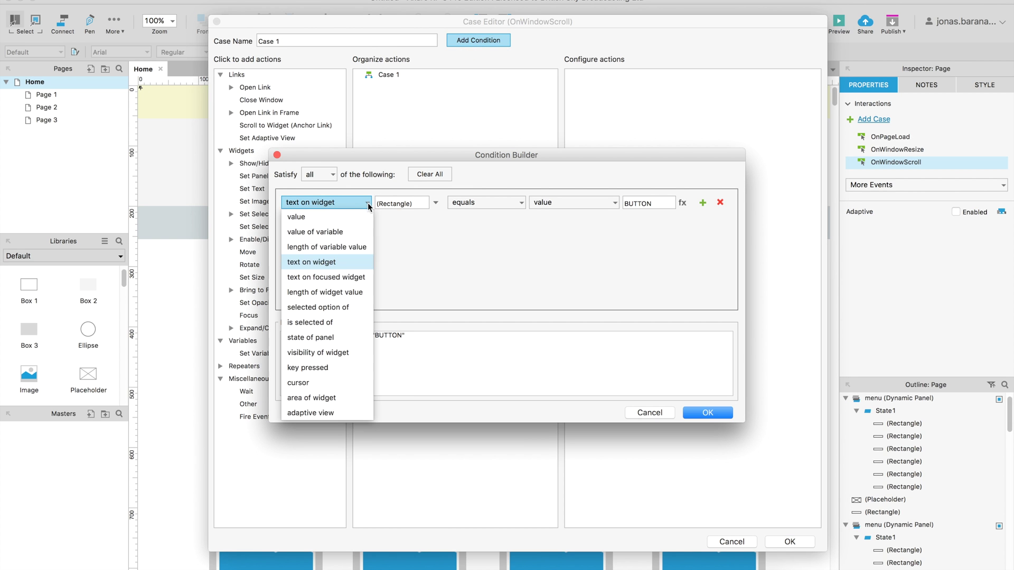
pyautogui.click(353, 217)
pyautogui.click(389, 204)
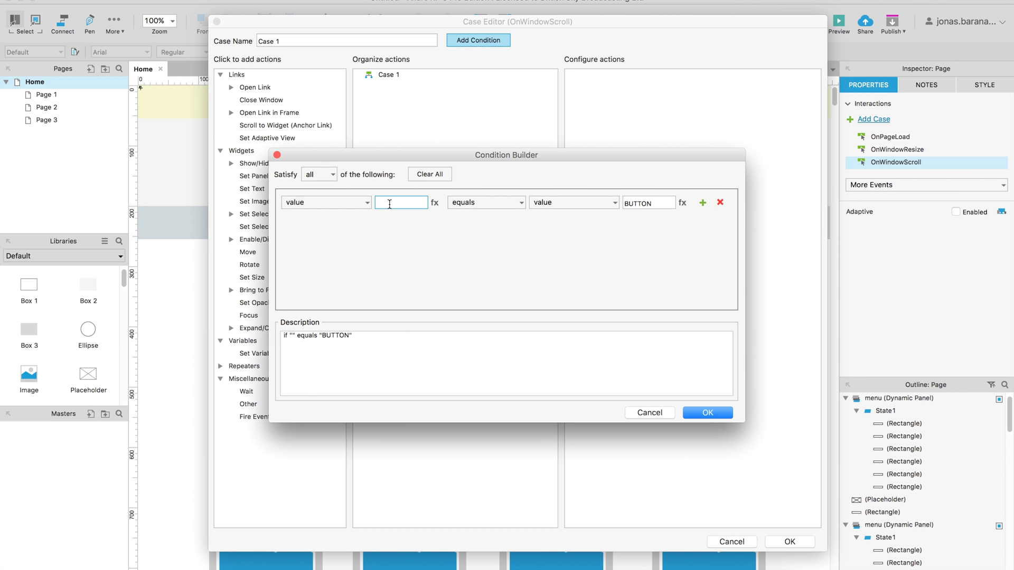
pyautogui.write('[[Window.S')
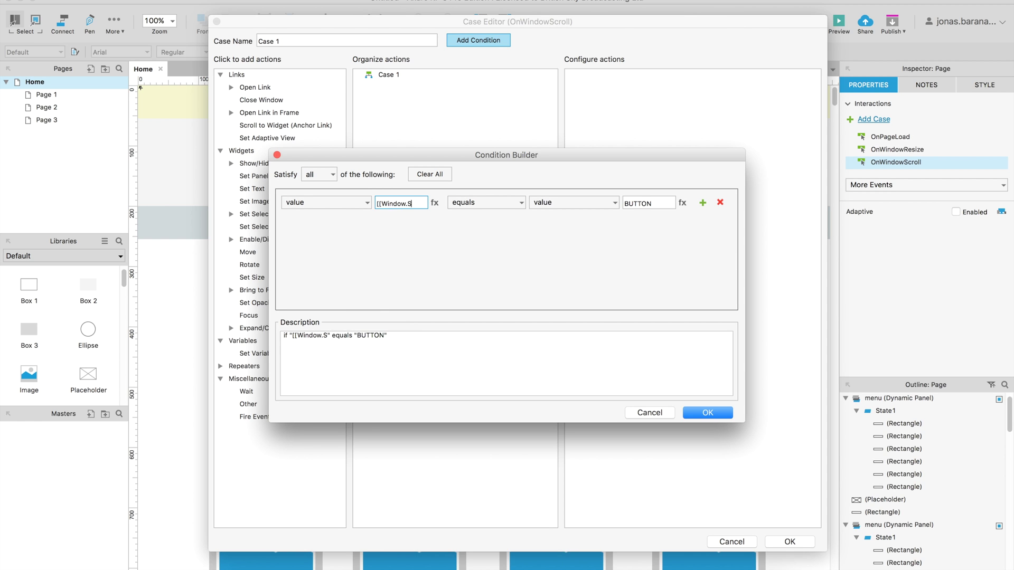
pyautogui.write('crollY]]')
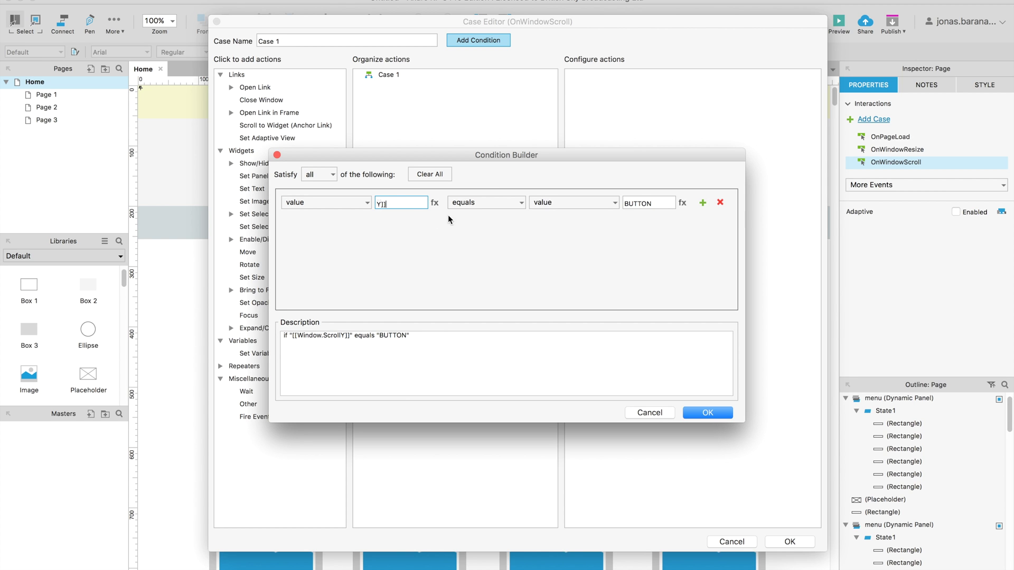
# - Make the condition 'is greater than 200', save it, and add a Show/Hide action
pyautogui.click(473, 203)
pyautogui.click(485, 261)
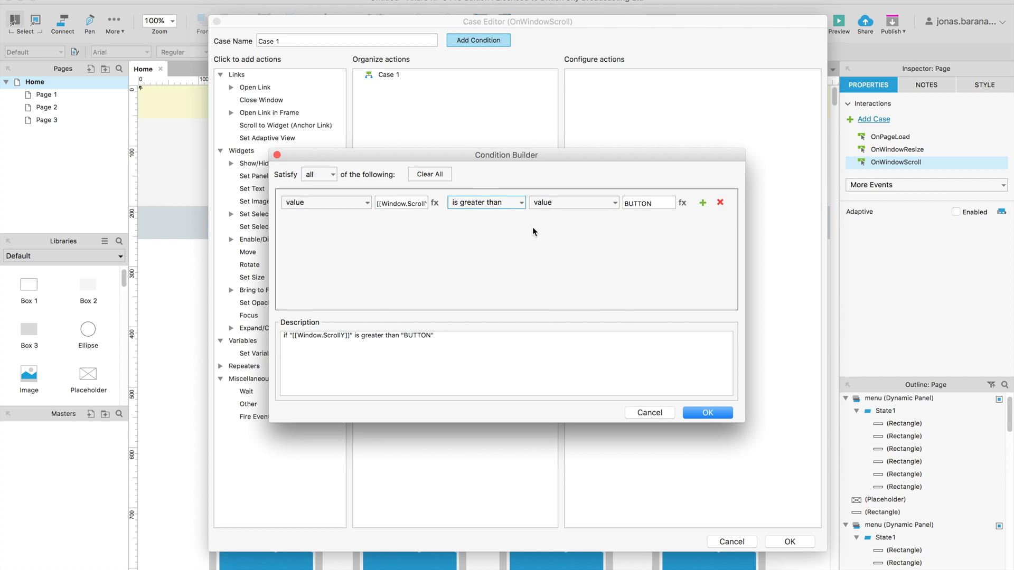
pyautogui.click(550, 204)
pyautogui.click(639, 205)
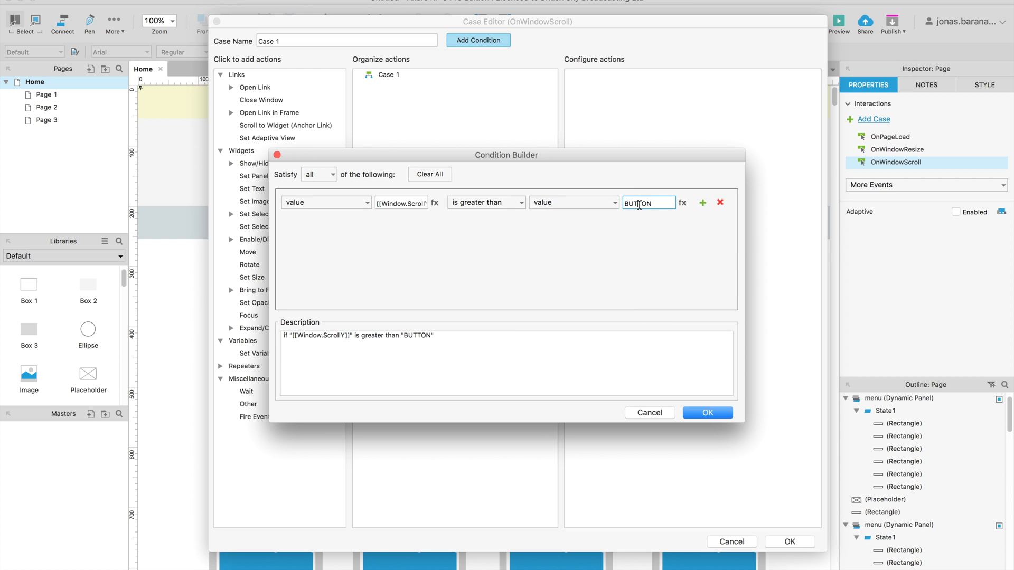
pyautogui.doubleClick(639, 204)
pyautogui.write('200')
pyautogui.click(691, 412)
pyautogui.click(257, 164)
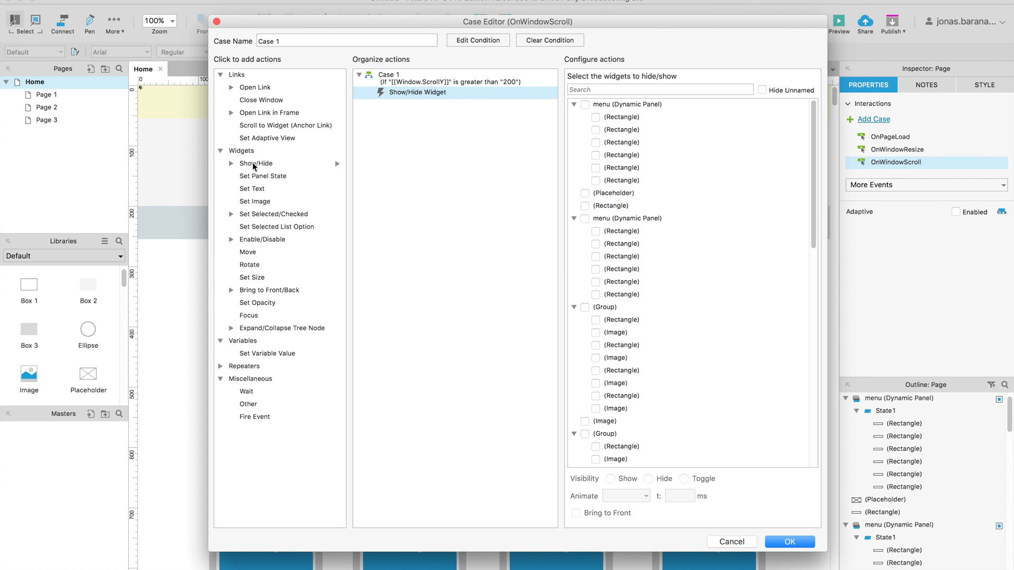
# - Set the action to show menu (Dynamic Panel), then rename the top panel menu_sticky
pyautogui.click(585, 105)
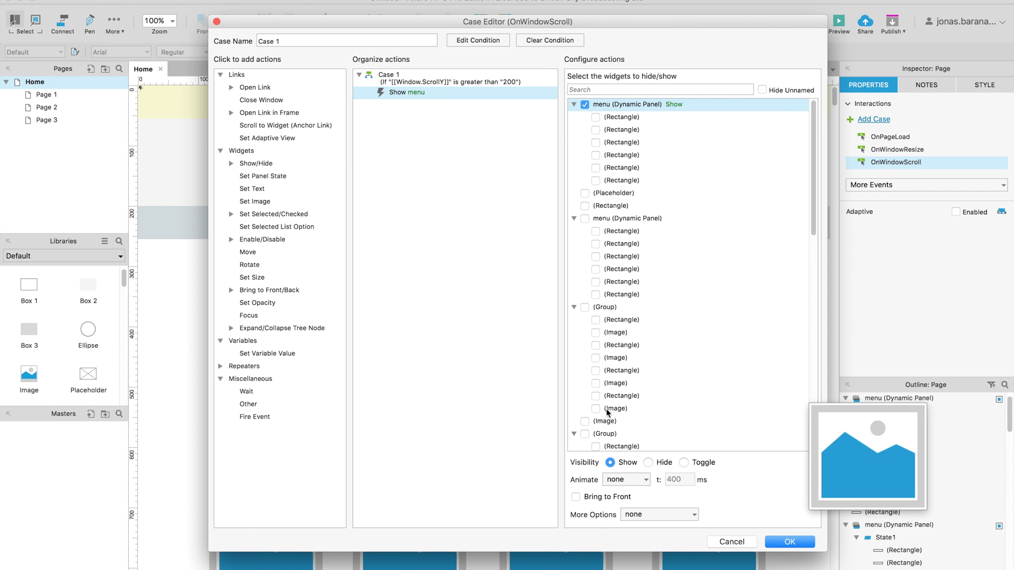
pyautogui.click(771, 552)
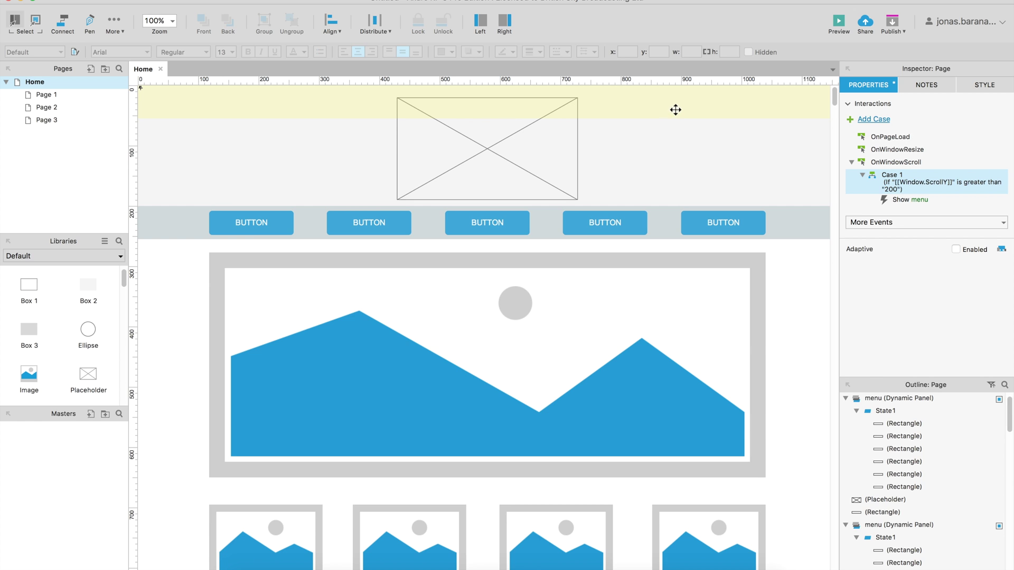
pyautogui.click(739, 105)
pyautogui.click(869, 98)
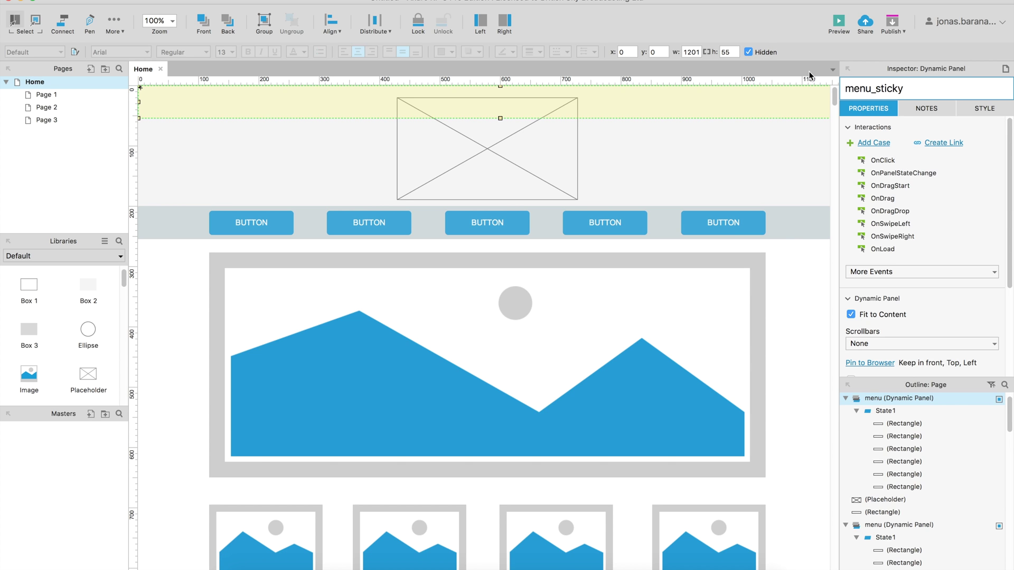
pyautogui.click(796, 249)
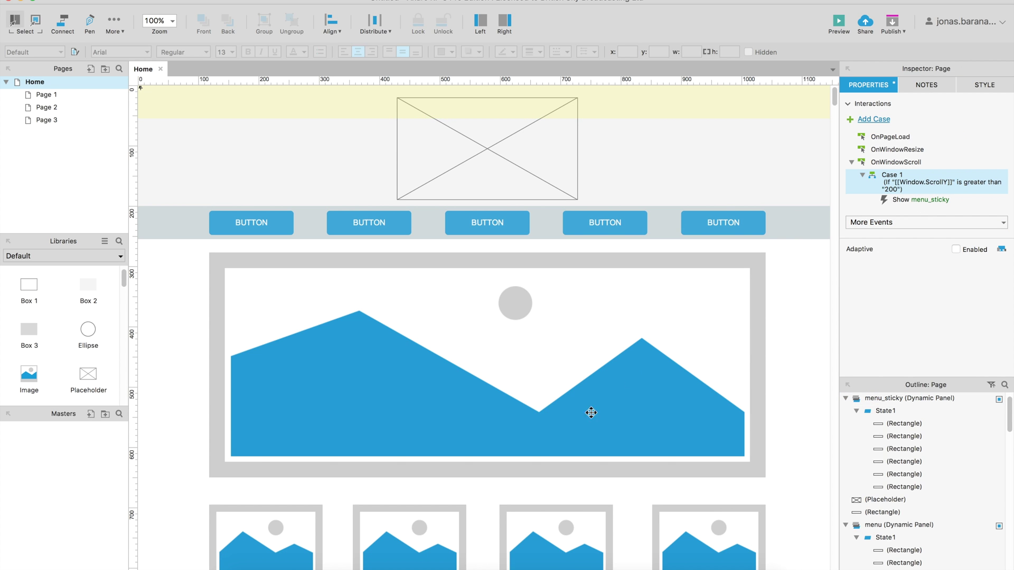
# - Reload the Chrome preview and scroll down and up to test the sticky menu
pyautogui.moveTo(506, 566)
pyautogui.click(465, 564)
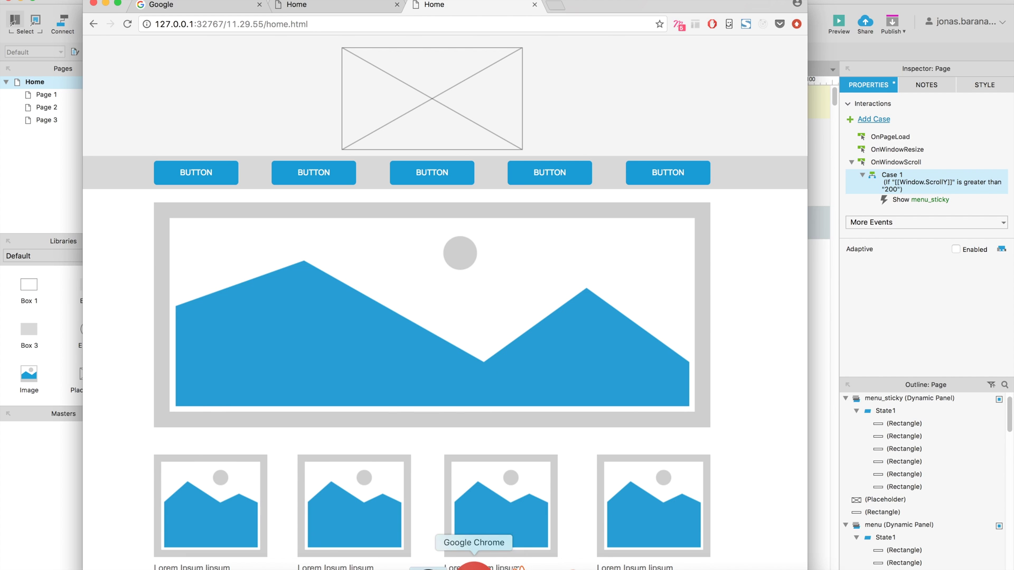
pyautogui.click(127, 24)
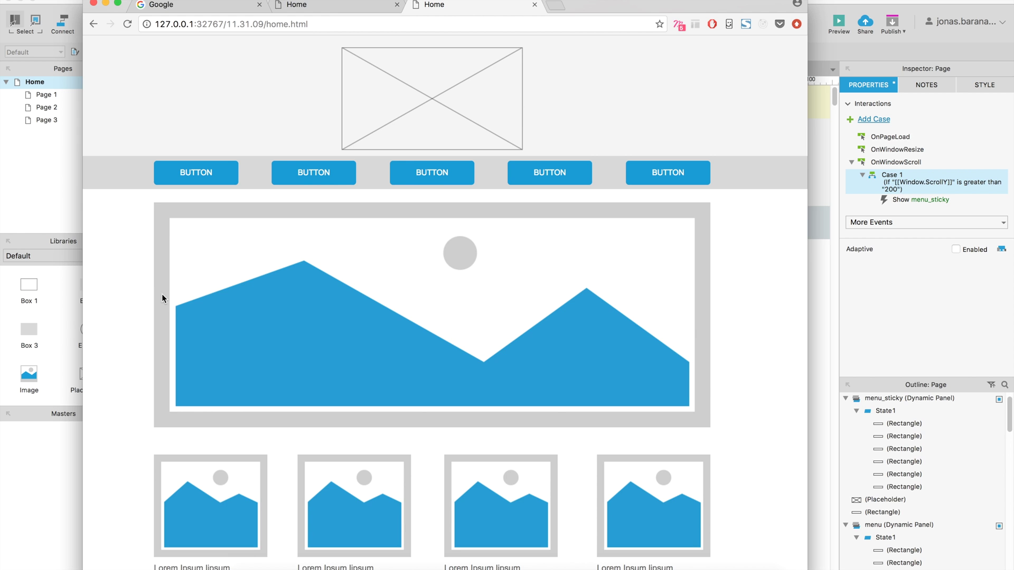
pyautogui.scroll(-10, 162, 294)
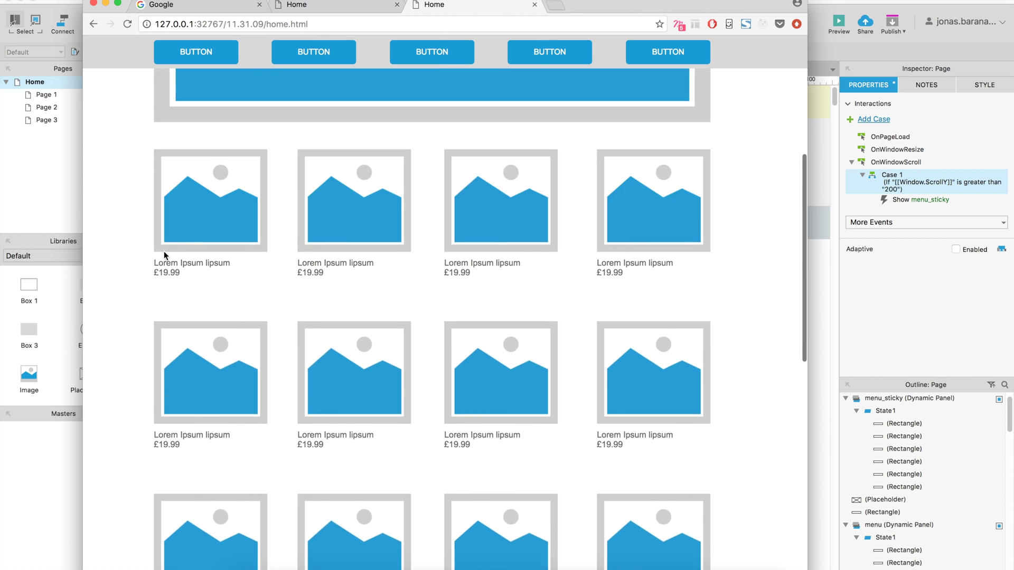
pyautogui.scroll(5, 164, 254)
pyautogui.scroll(-5, 164, 253)
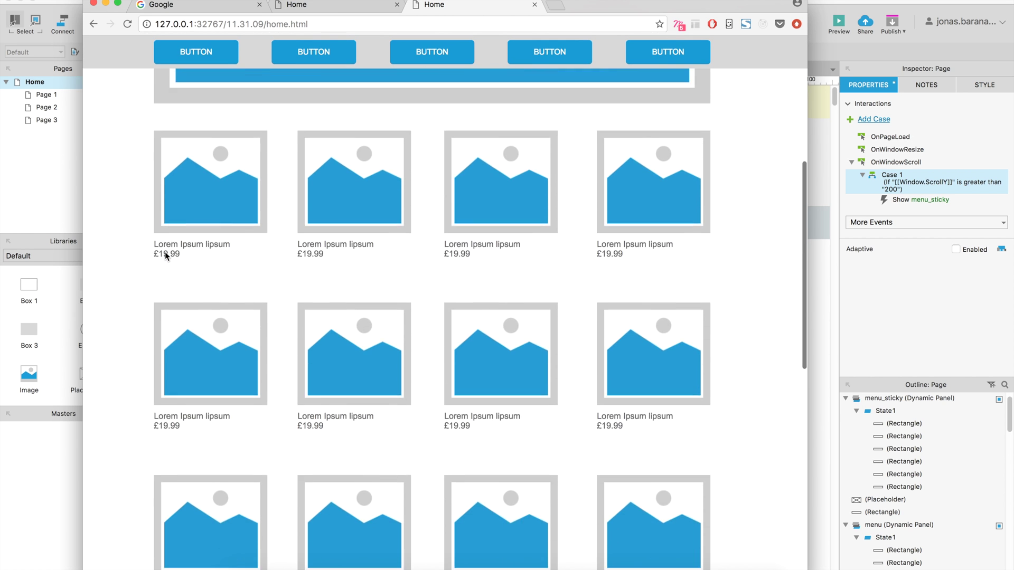
pyautogui.scroll(5, 164, 251)
pyautogui.scroll(-3, 166, 251)
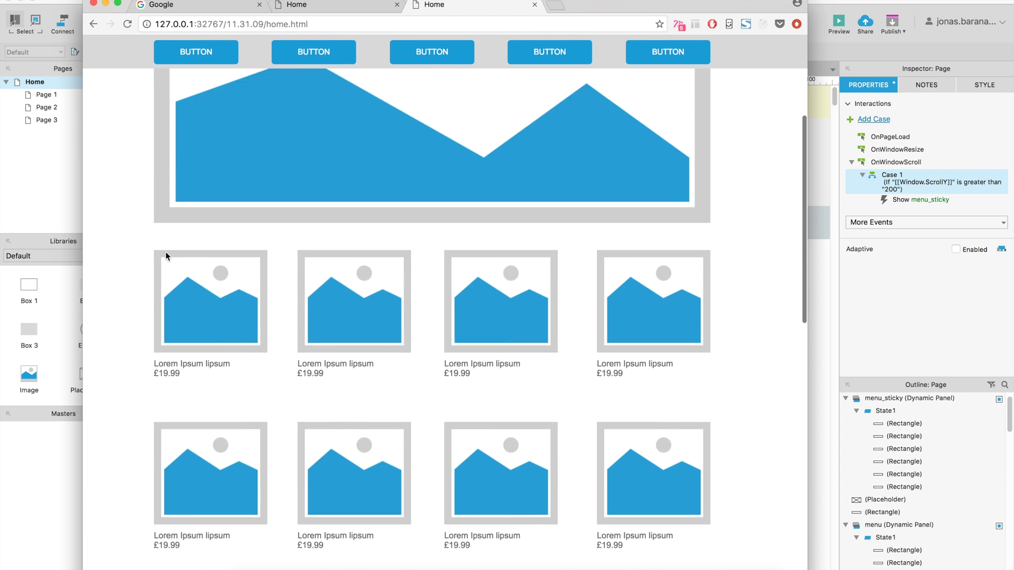
pyautogui.scroll(-3, 166, 251)
pyautogui.scroll(6, 166, 252)
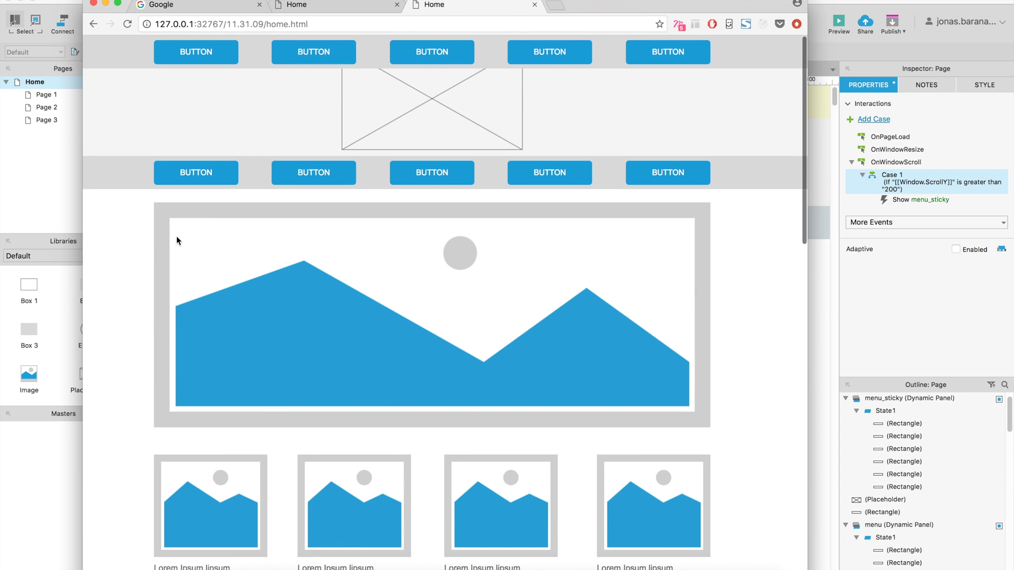
# - Add Case 2 to OnWindowScroll with the condition [[Window.ScrollY]] is less than 200
pyautogui.click(819, 286)
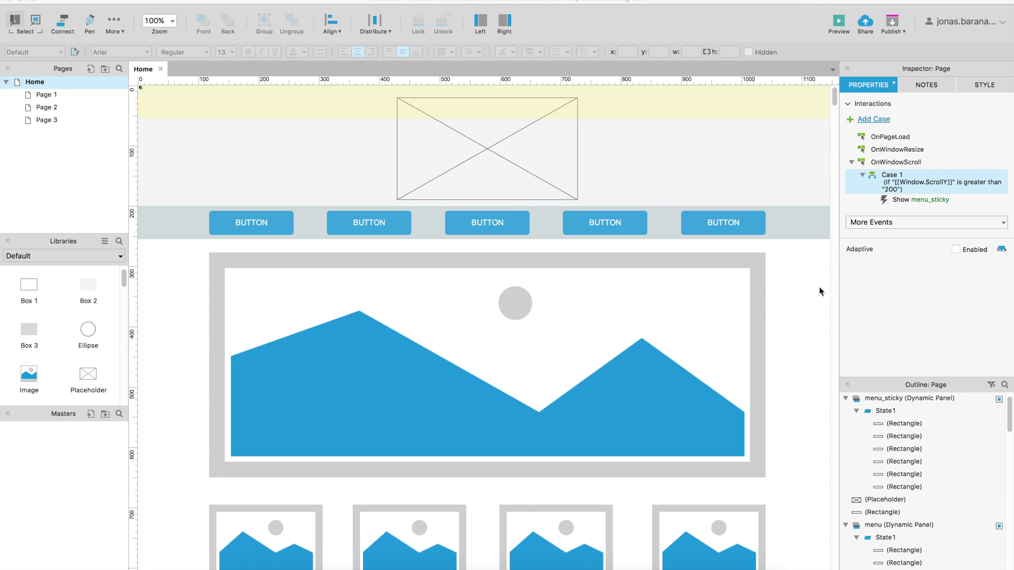
pyautogui.doubleClick(877, 161)
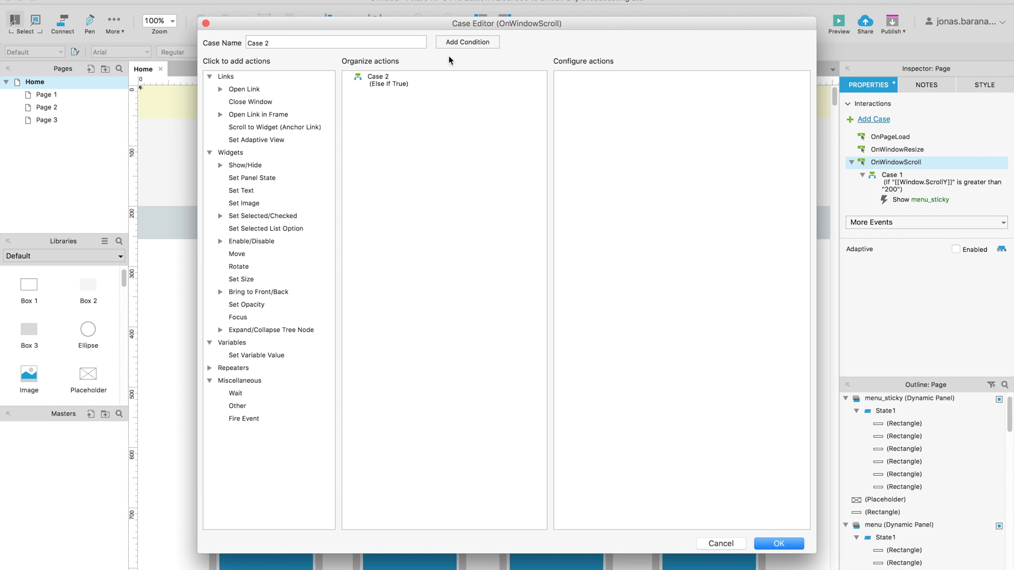
pyautogui.click(453, 41)
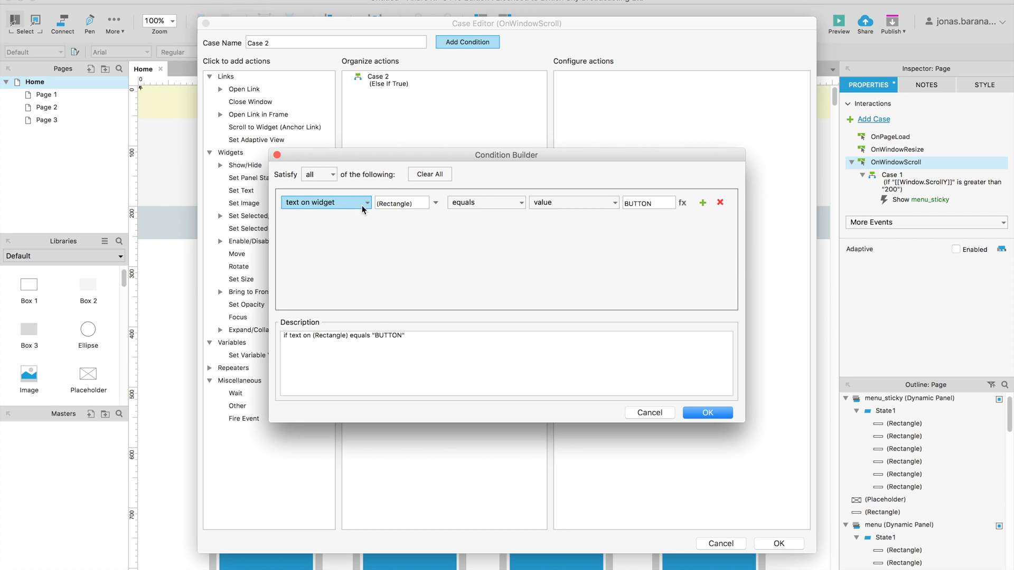
pyautogui.click(364, 203)
pyautogui.click(322, 218)
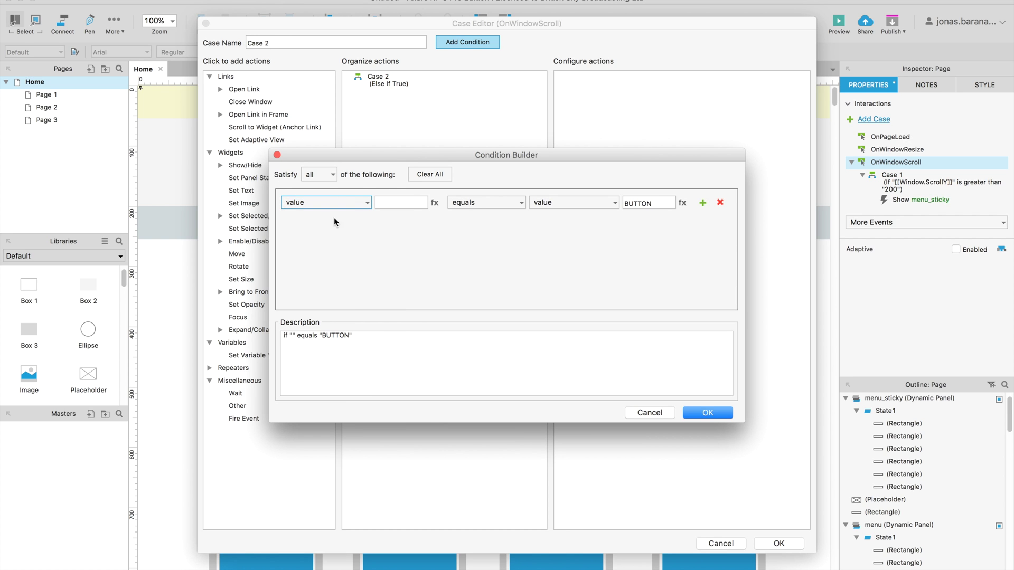
pyautogui.write('[[Wi')
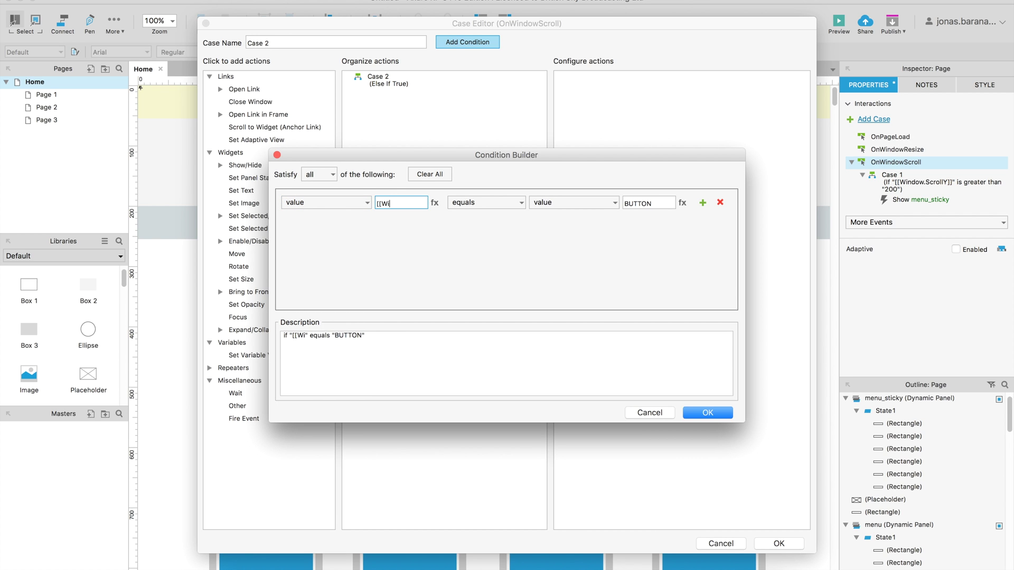
pyautogui.write('ndow.Scroll')
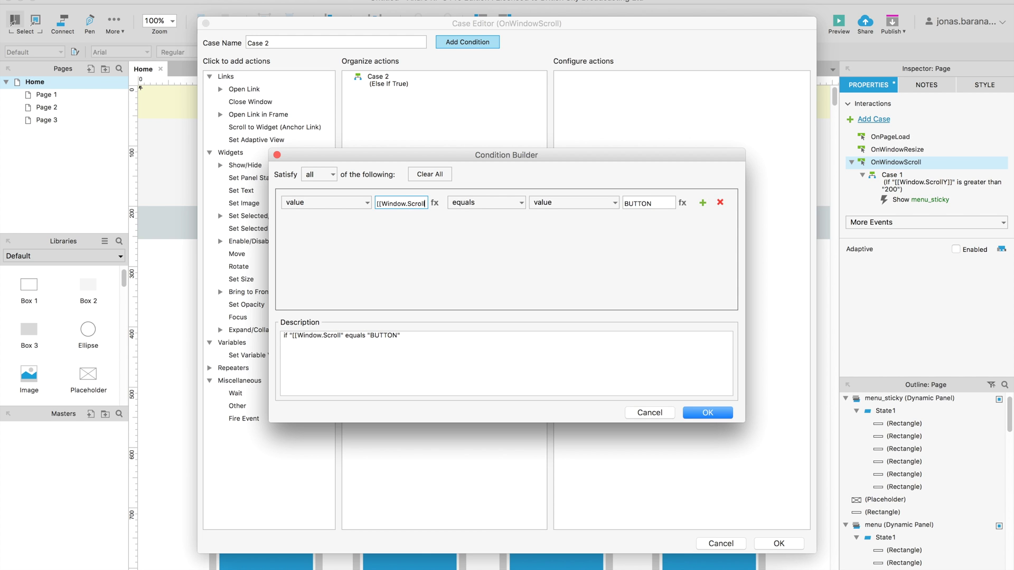
pyautogui.write('Y]]')
pyautogui.click(520, 203)
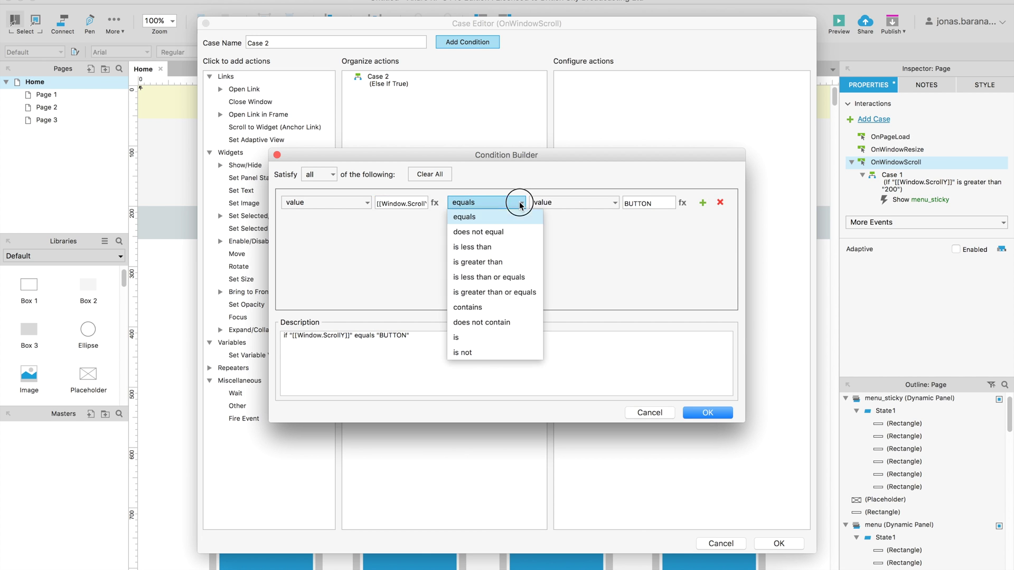
pyautogui.click(479, 248)
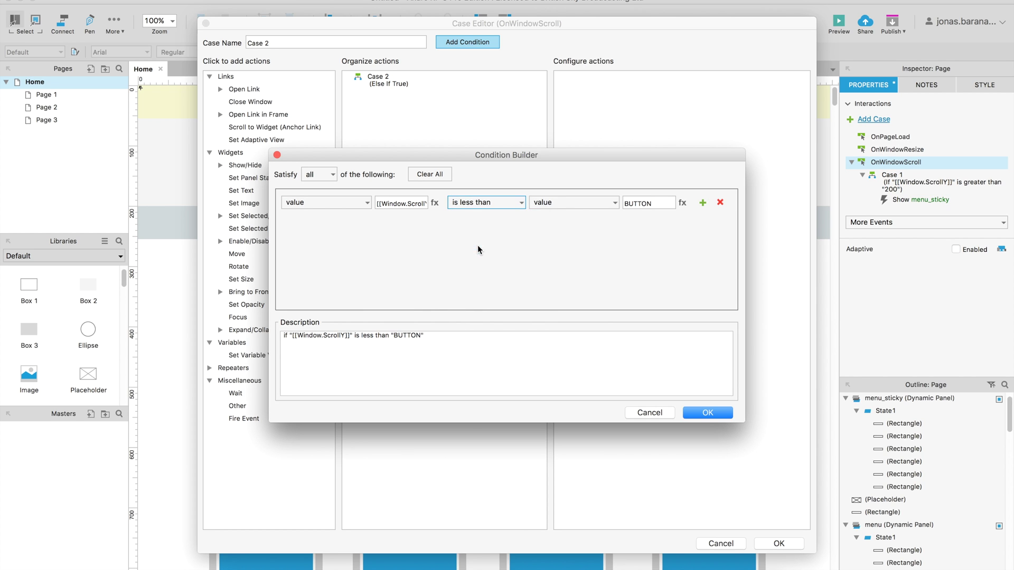
pyautogui.click(627, 205)
pyautogui.doubleClick(626, 205)
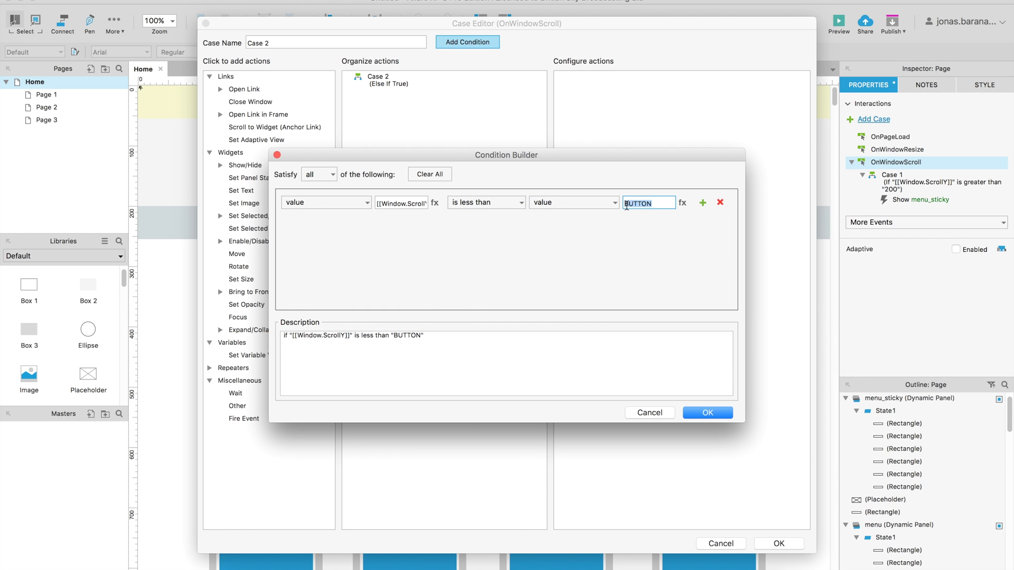
pyautogui.write('200')
pyautogui.click(718, 415)
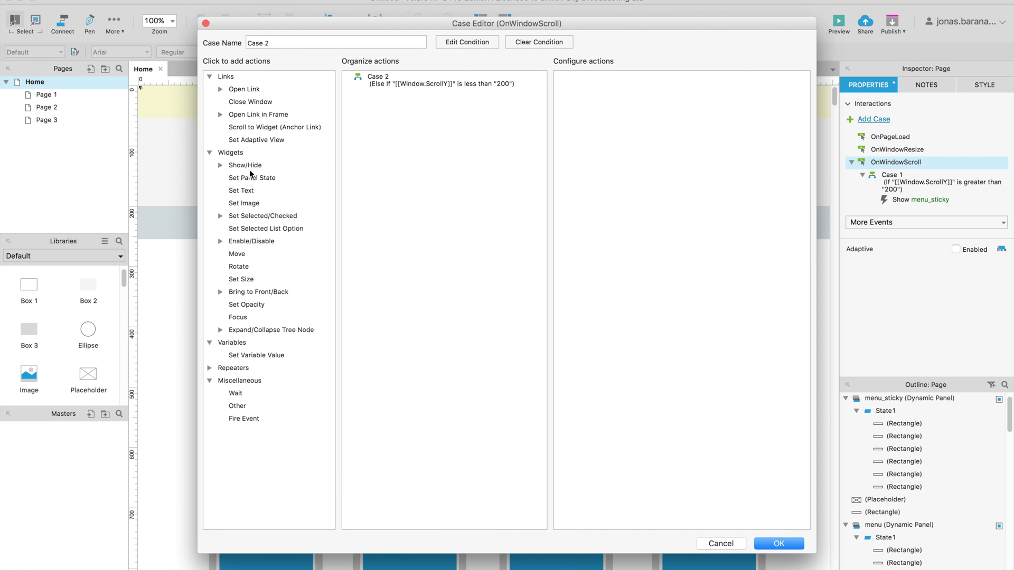
# - Give Case 2 a Show/Hide action that hides menu_sticky, and confirm the case
pyautogui.click(246, 166)
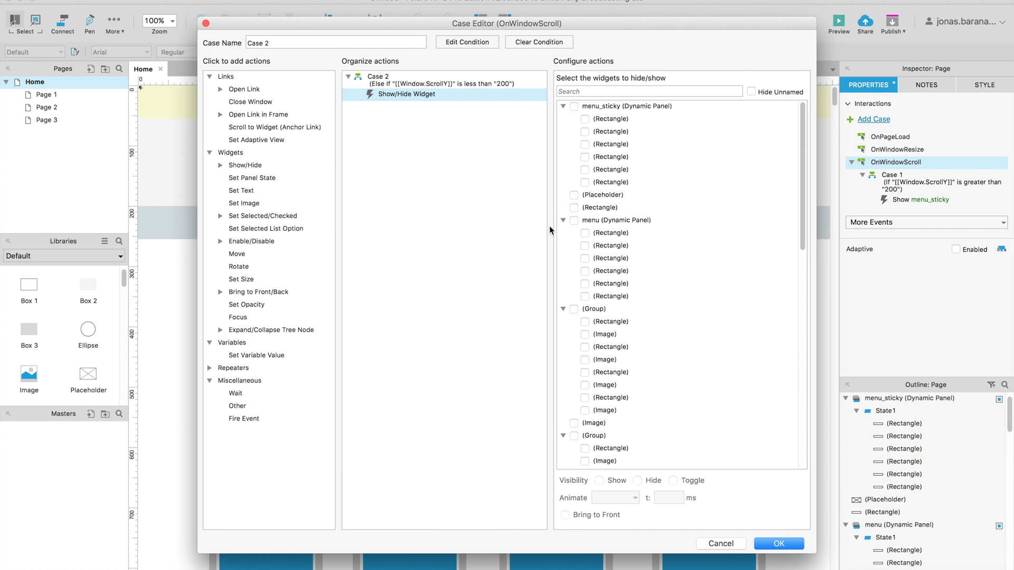
pyautogui.click(575, 107)
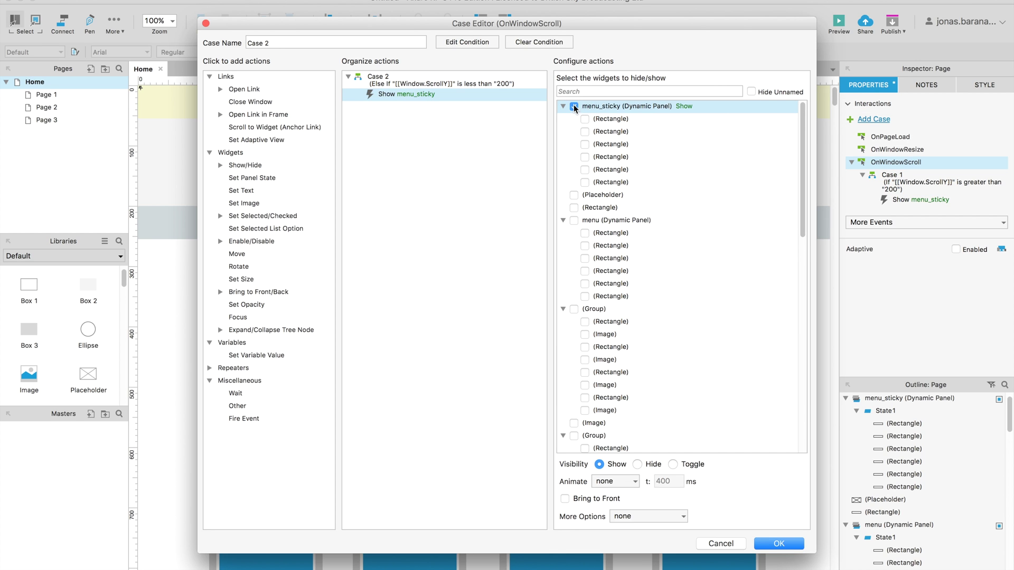
pyautogui.click(638, 466)
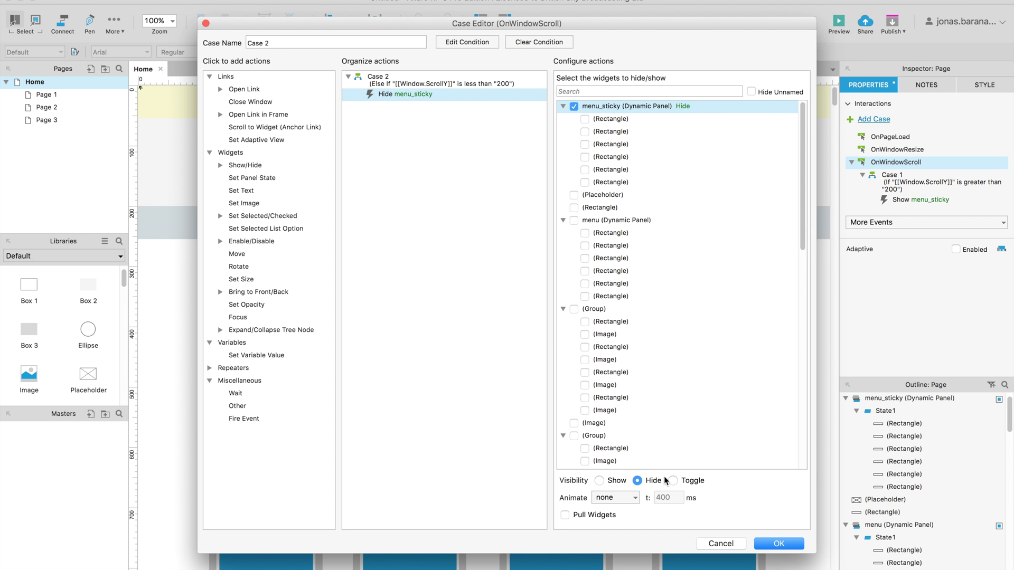
pyautogui.click(768, 549)
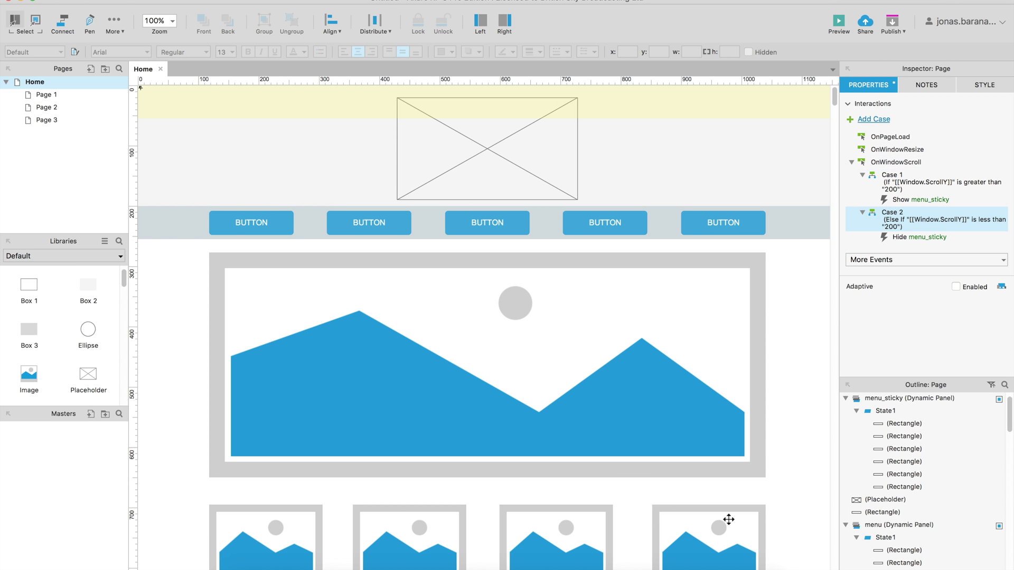
pyautogui.click(467, 564)
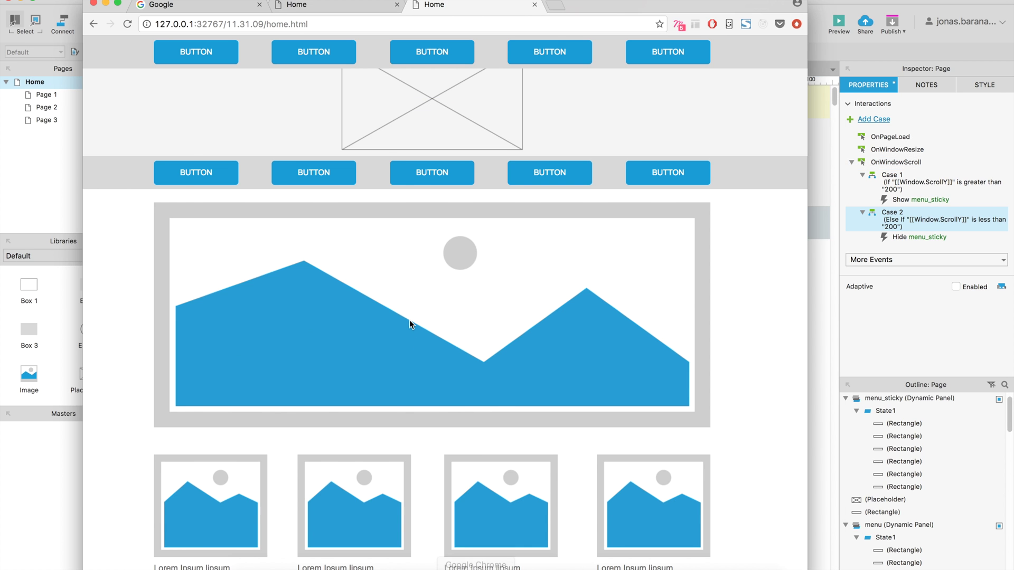
pyautogui.click(127, 25)
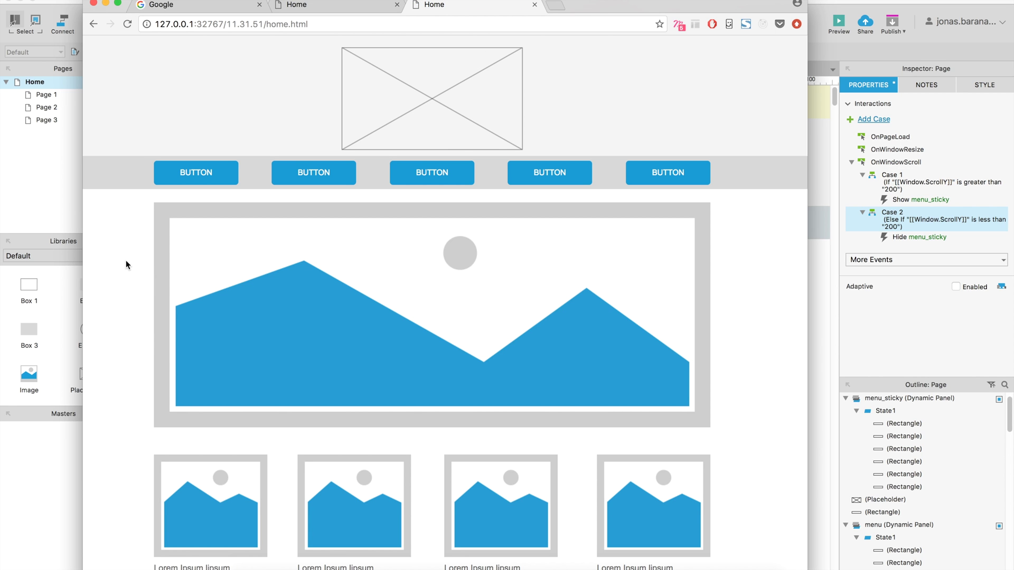
pyautogui.scroll(-6, 127, 264)
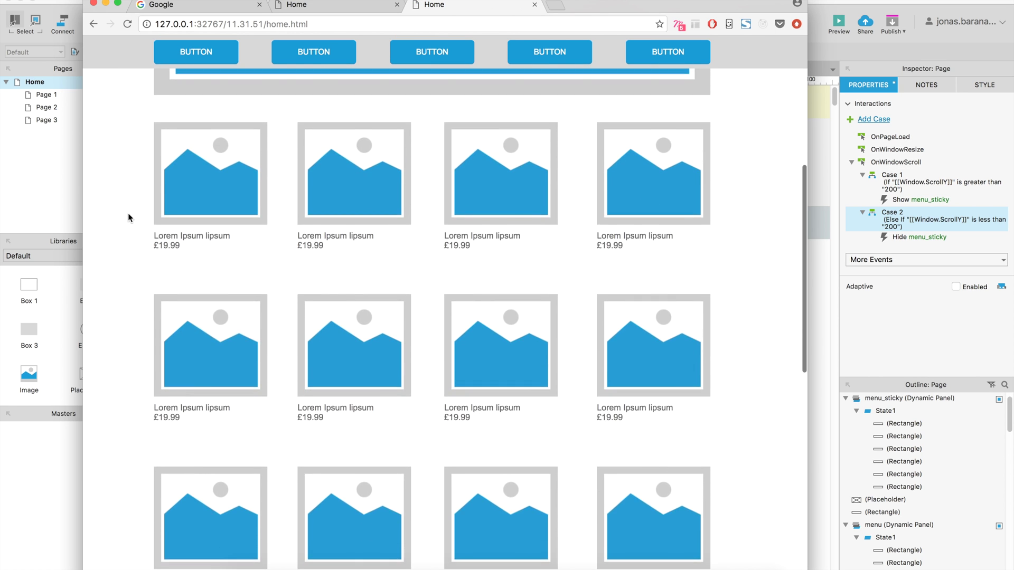
pyautogui.scroll(6, 129, 217)
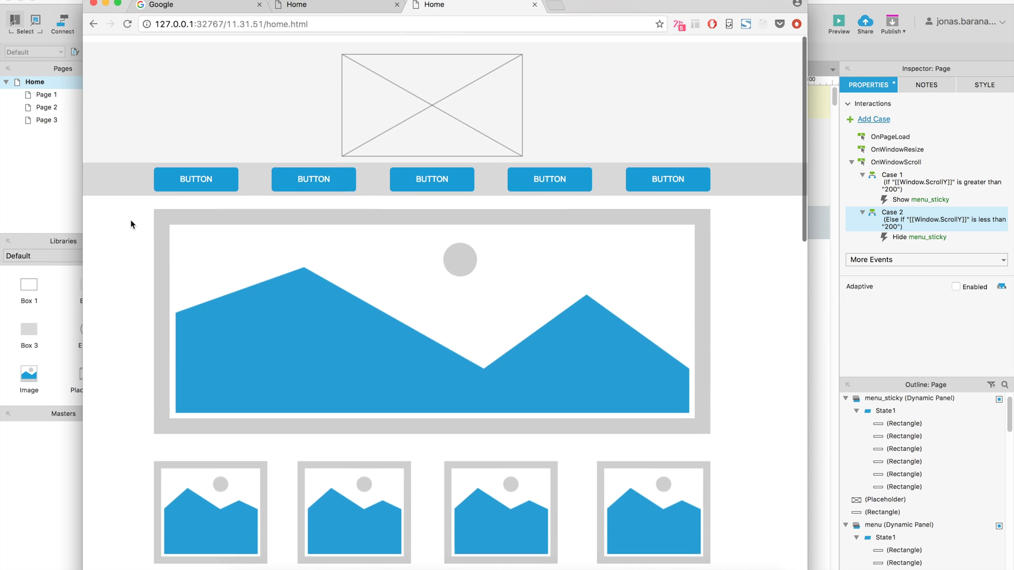
pyautogui.scroll(-6, 131, 220)
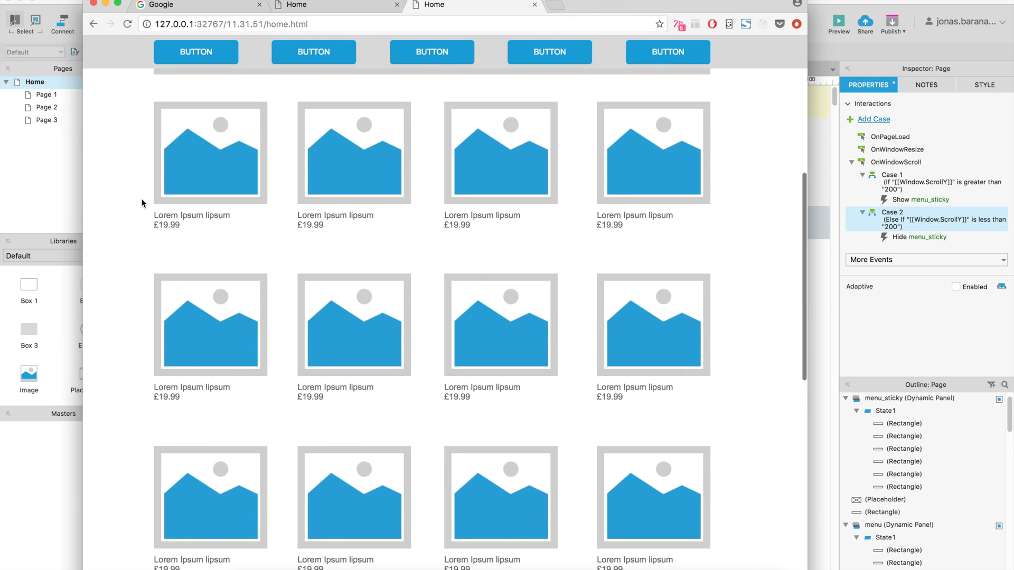
pyautogui.scroll(6, 123, 170)
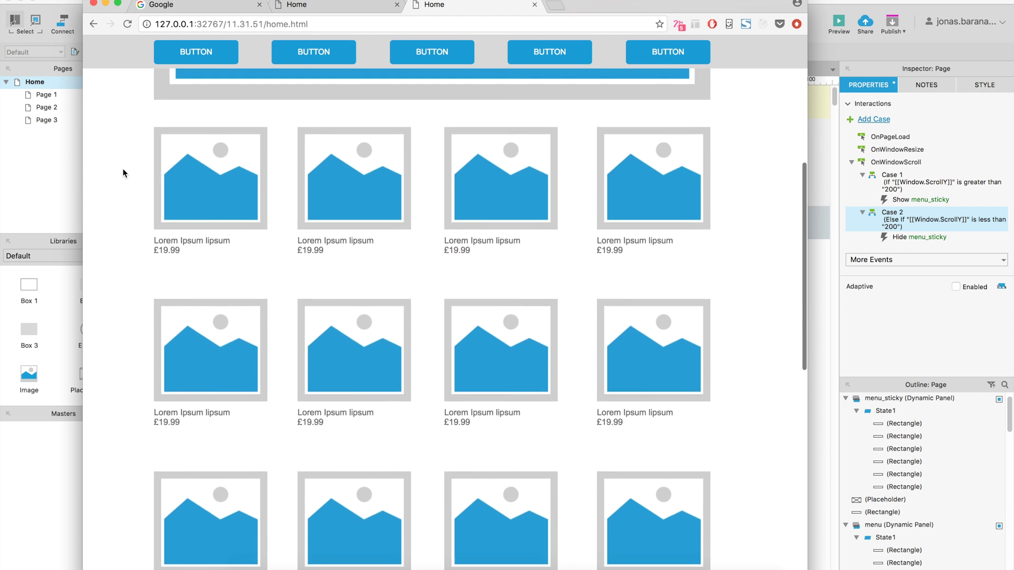
pyautogui.scroll(-4, 137, 218)
pyautogui.scroll(-1, 136, 217)
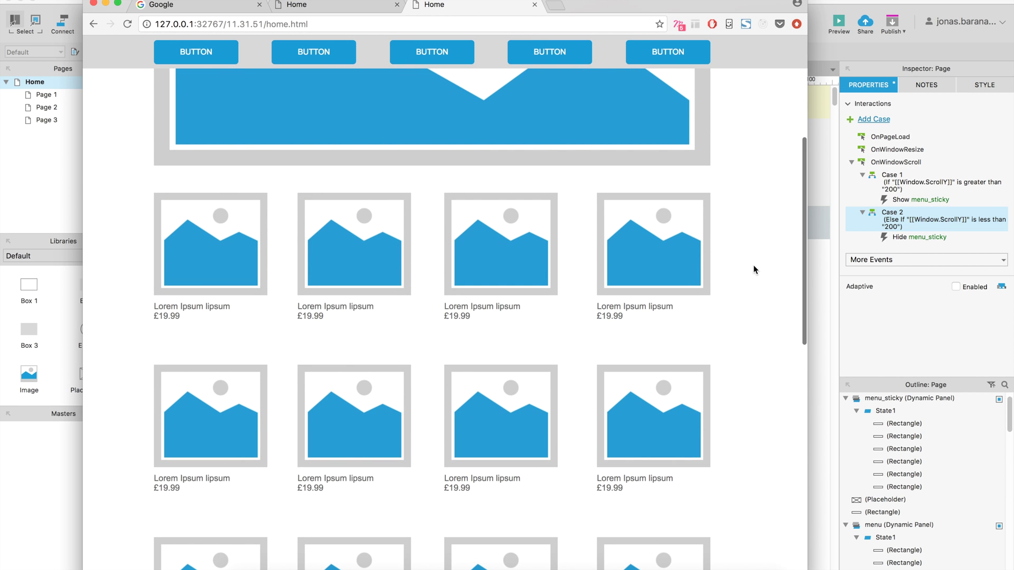
pyautogui.click(816, 257)
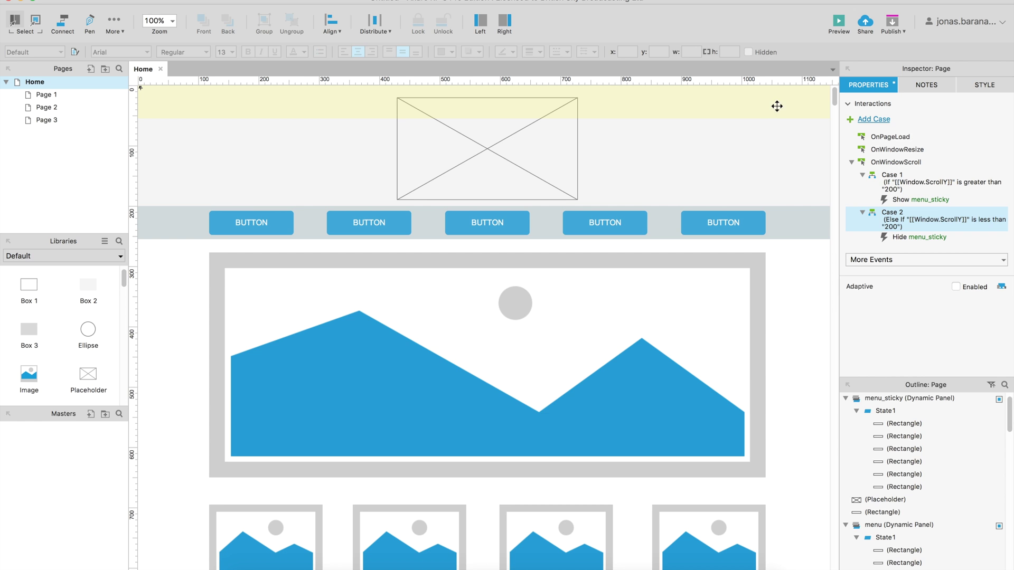
# - Change Case 1's condition to [[Window.ScrollY]] greater than 260 instead of 200
pyautogui.click(891, 180)
pyautogui.doubleClick(890, 180)
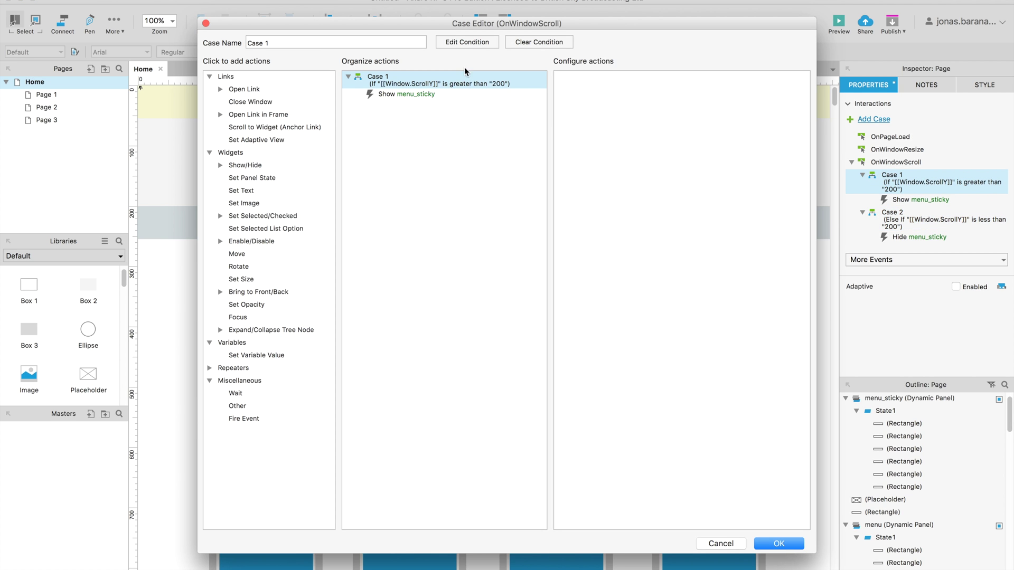
pyautogui.click(467, 42)
pyautogui.click(628, 202)
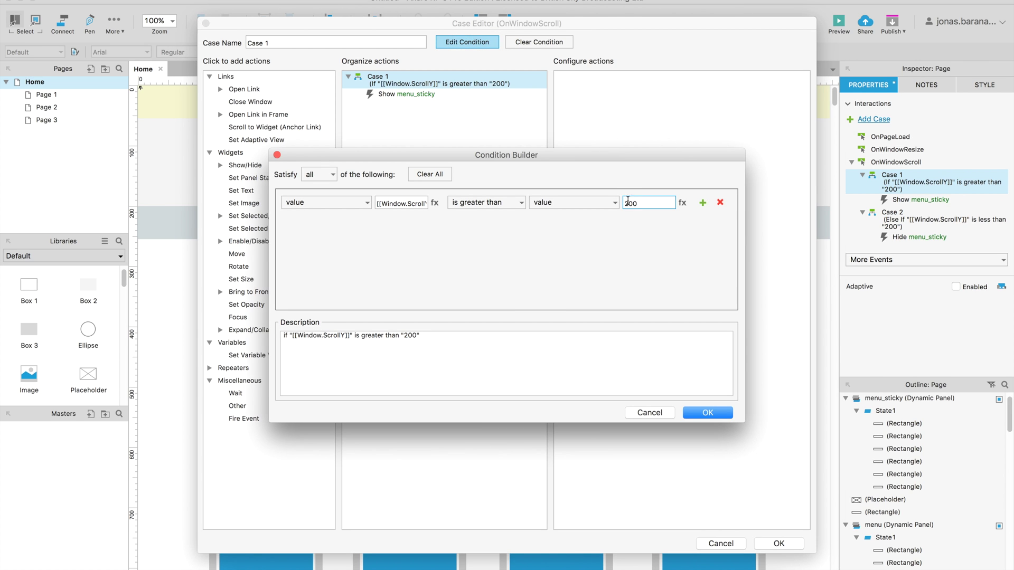
pyautogui.click(631, 203)
pyautogui.write('260')
pyautogui.click(705, 412)
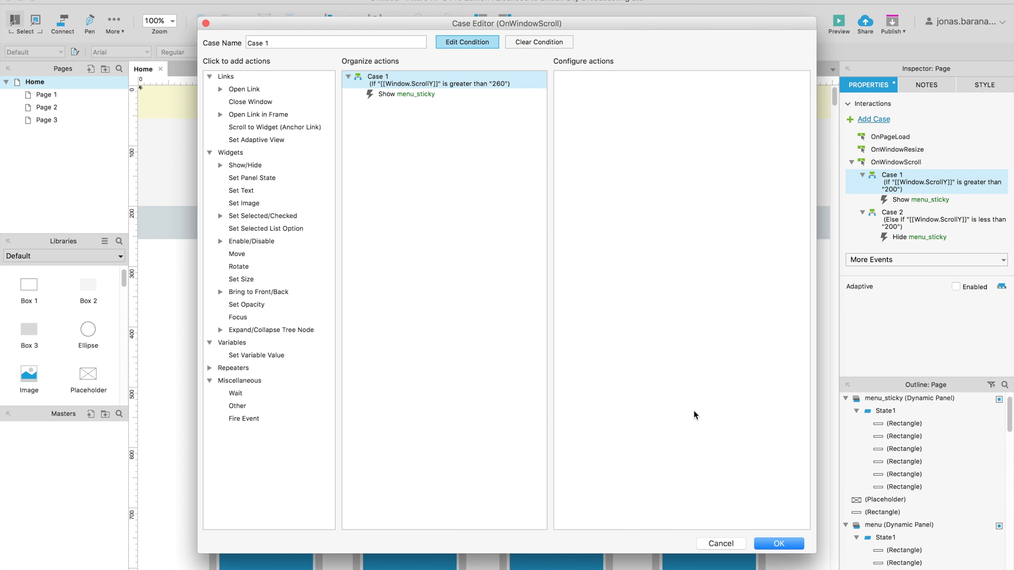
pyautogui.click(417, 95)
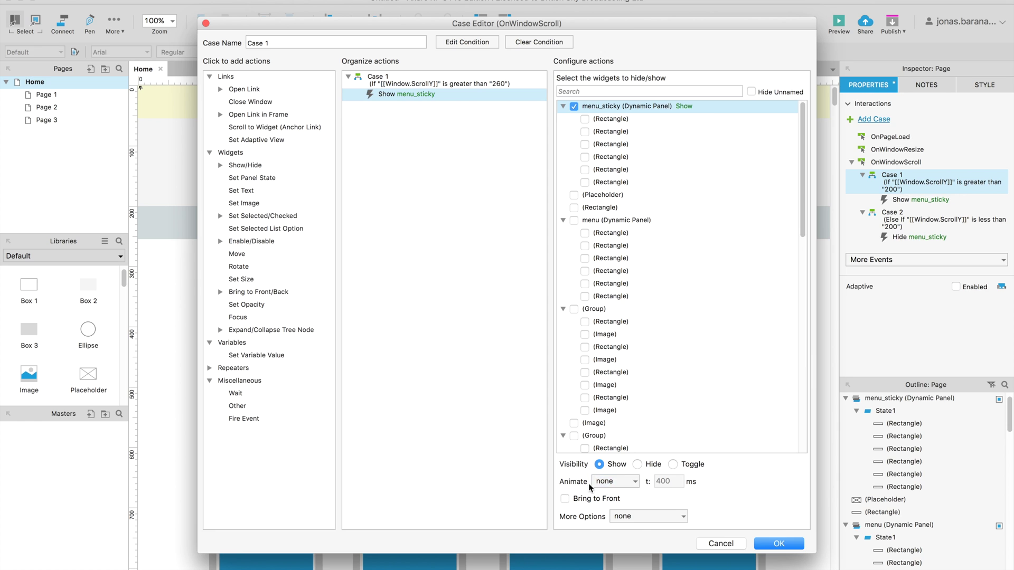
# - Set the Show menu_sticky action to animate with slide down over 400 ms
pyautogui.click(619, 483)
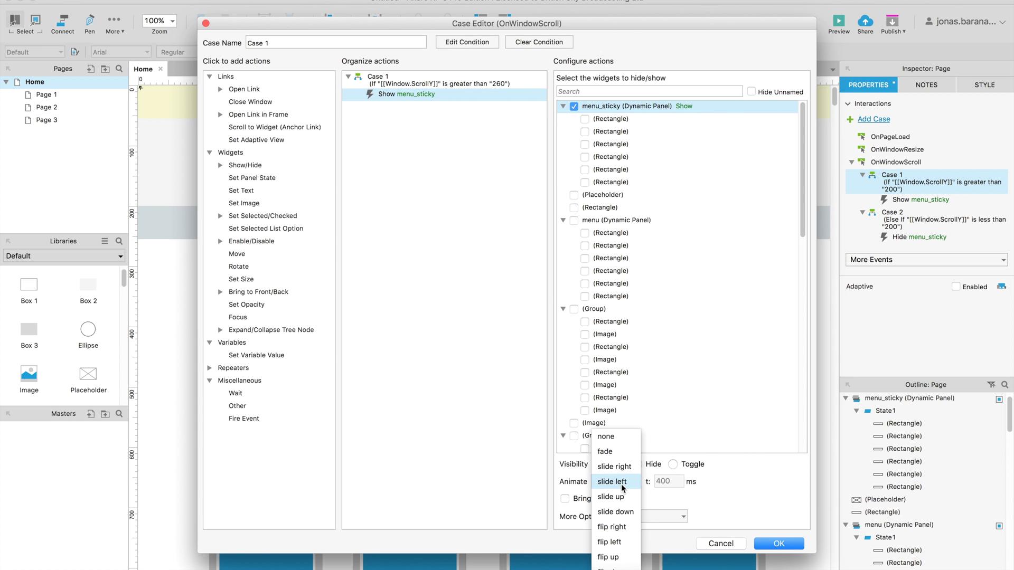
pyautogui.click(603, 512)
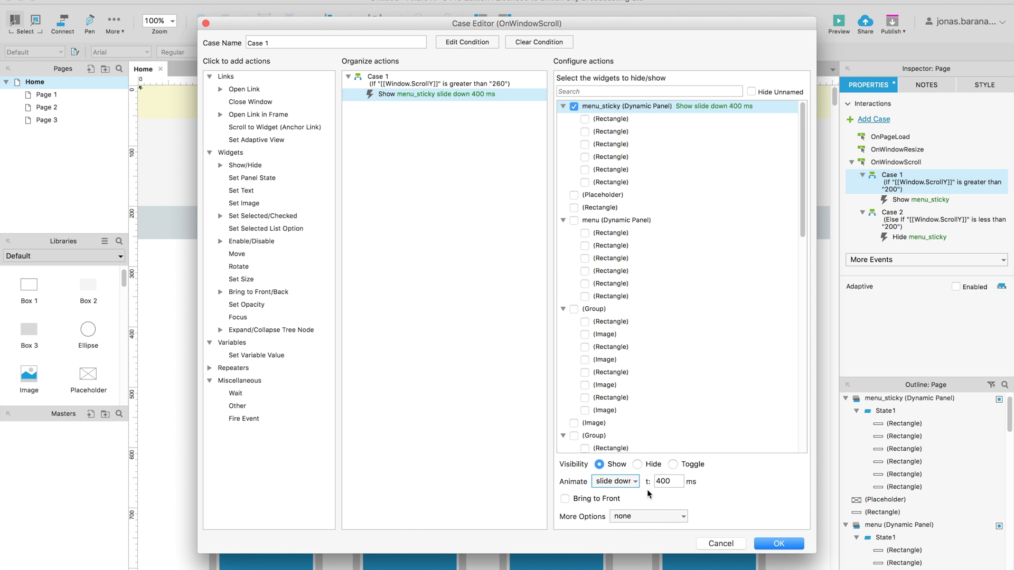
pyautogui.click(779, 544)
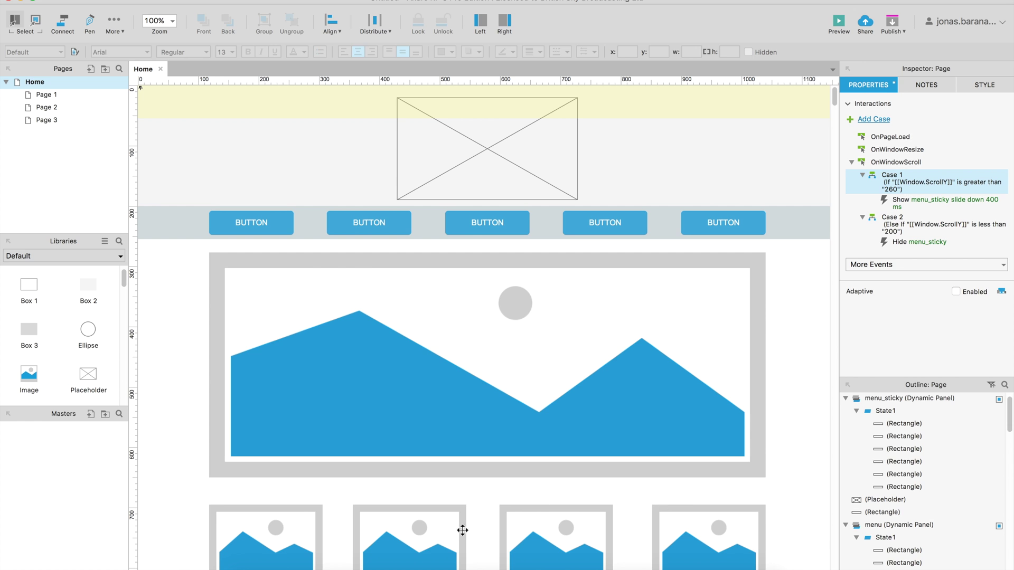
# - In the Chrome preview, scroll down and back up twice to test the sticky menu
pyautogui.click(476, 564)
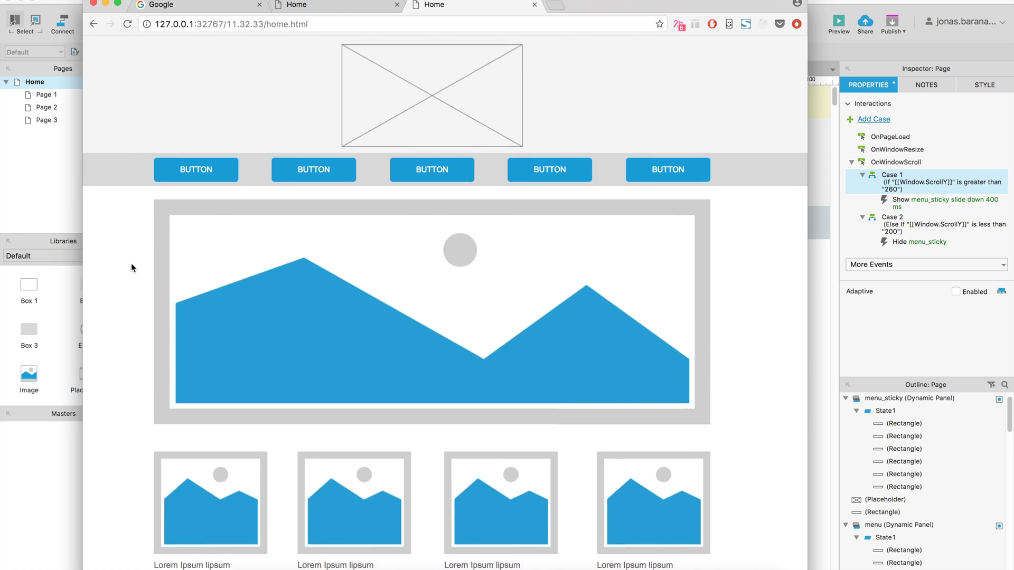
pyautogui.scroll(-6, 131, 263)
pyautogui.scroll(6, 131, 264)
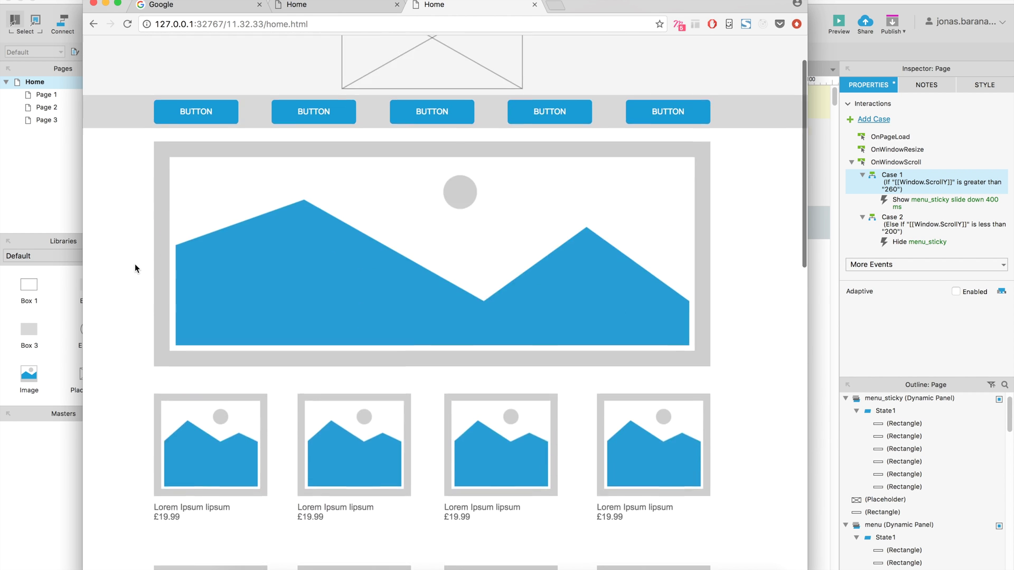
pyautogui.scroll(-10, 135, 265)
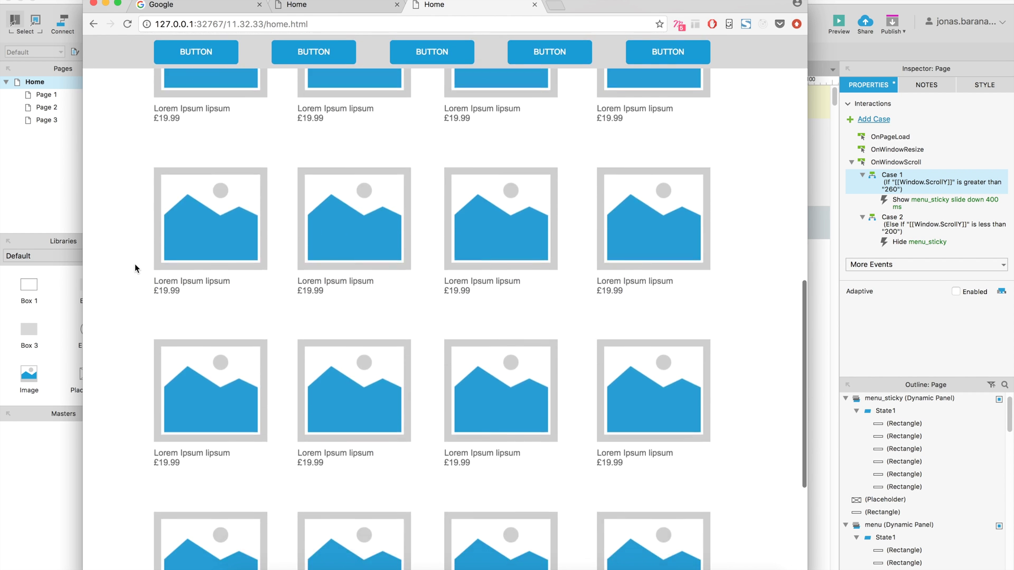
pyautogui.scroll(10, 134, 264)
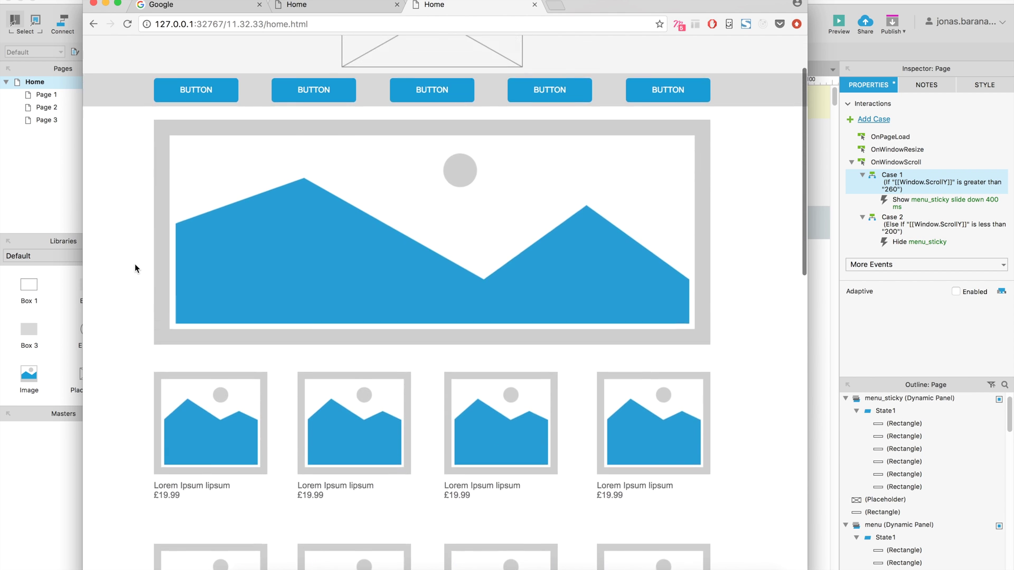